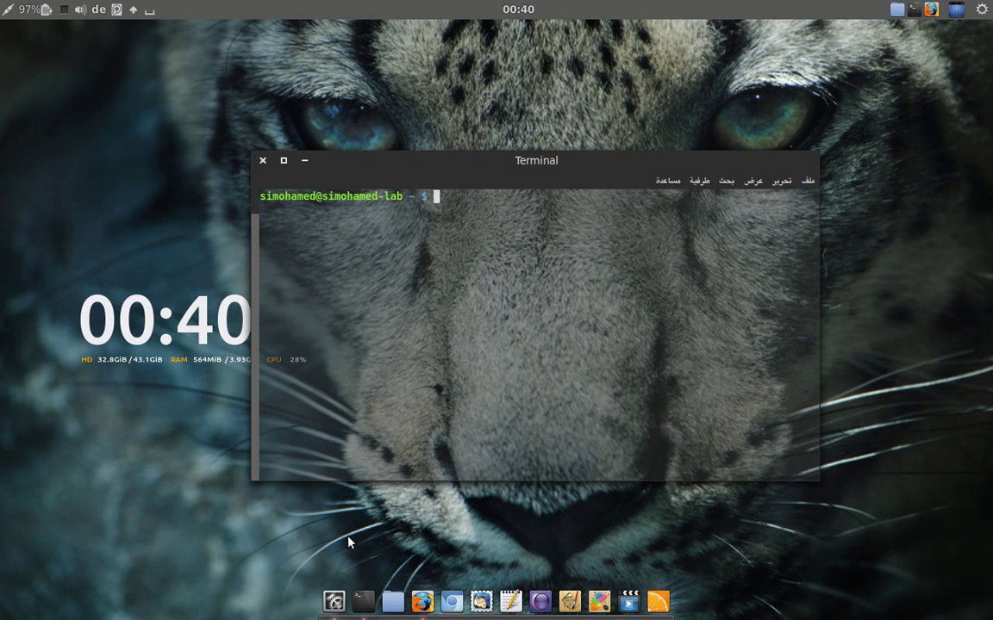
Step: Check the configured default, document, monospace and window title fonts in the system's font settings, and close the settings
left_click(334, 603)
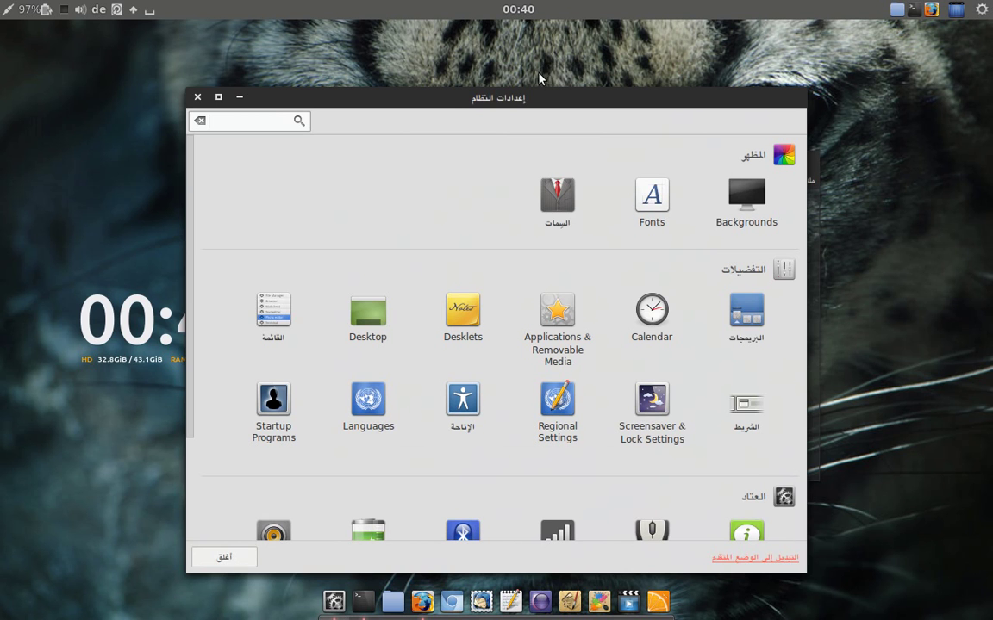
left_click(658, 205)
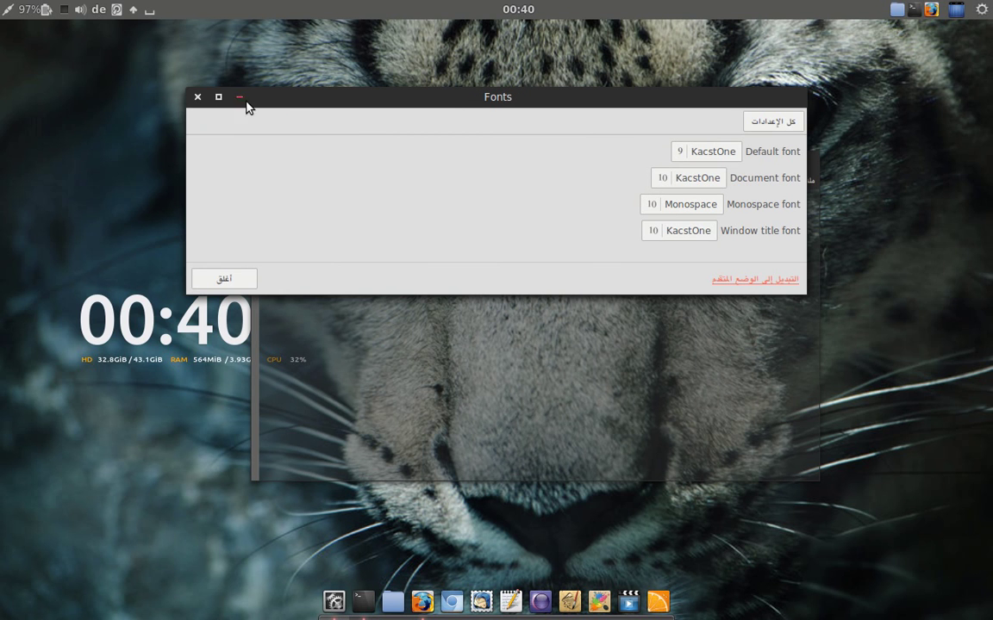
left_click(774, 123)
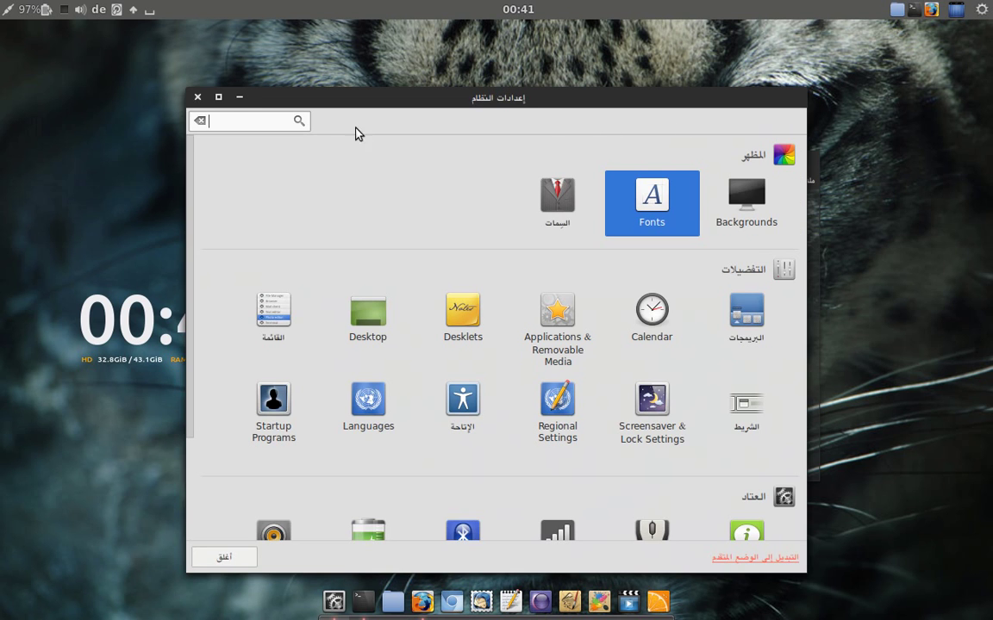
left_click(198, 96)
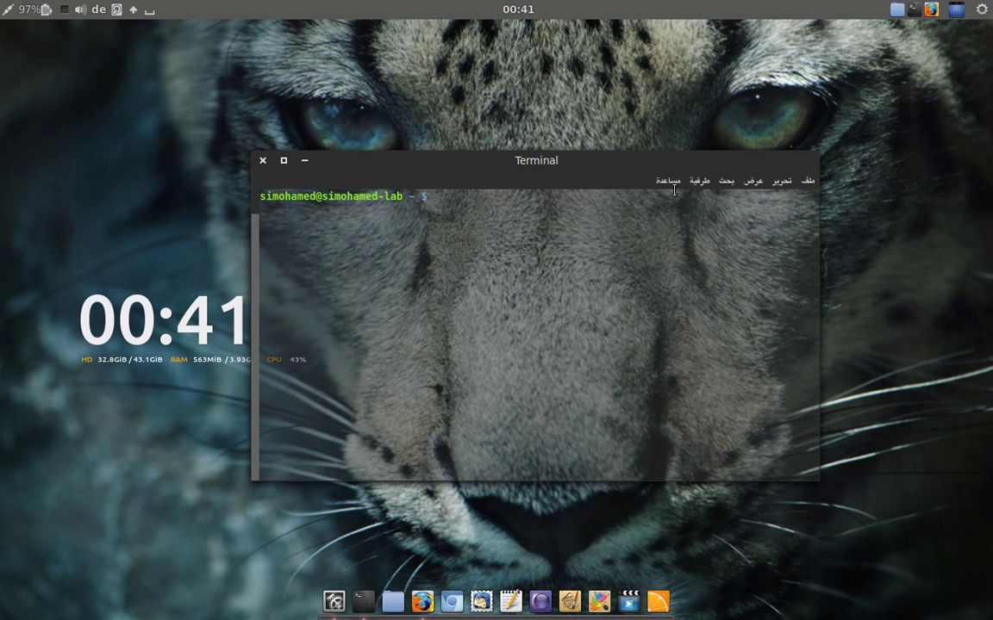
Step: Examine the fonts used in the terminal's menus, the applications menu, the calendar and the keyboard layout pop-up
left_click(700, 181)
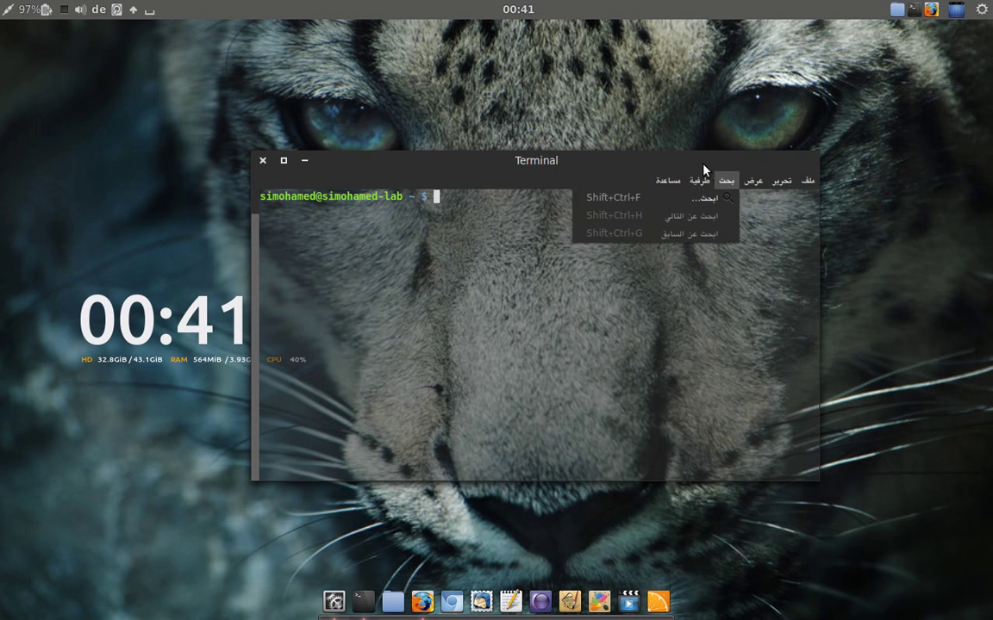
left_click(701, 170)
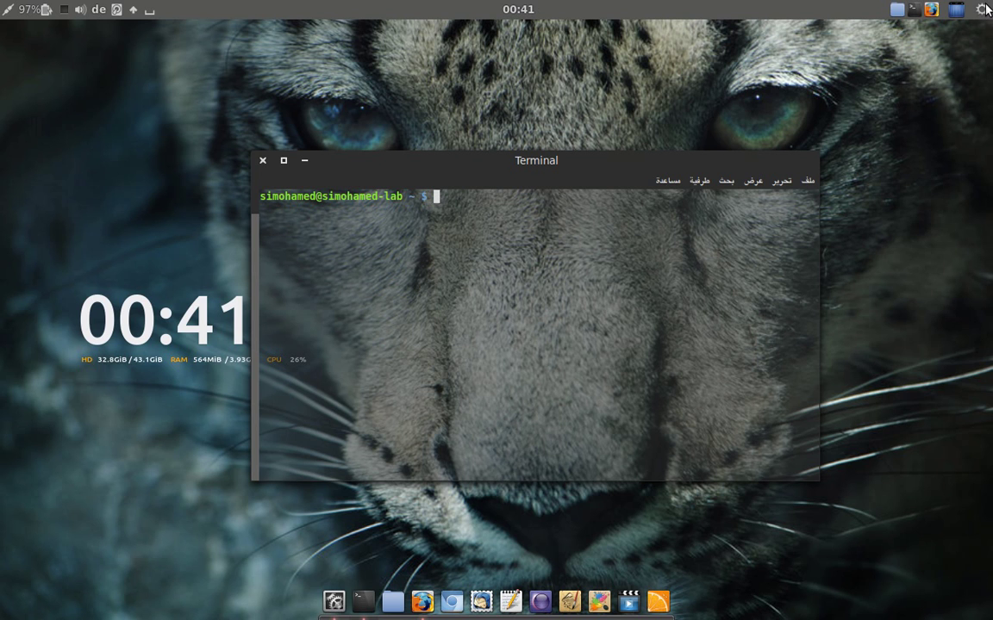
left_click(891, 9)
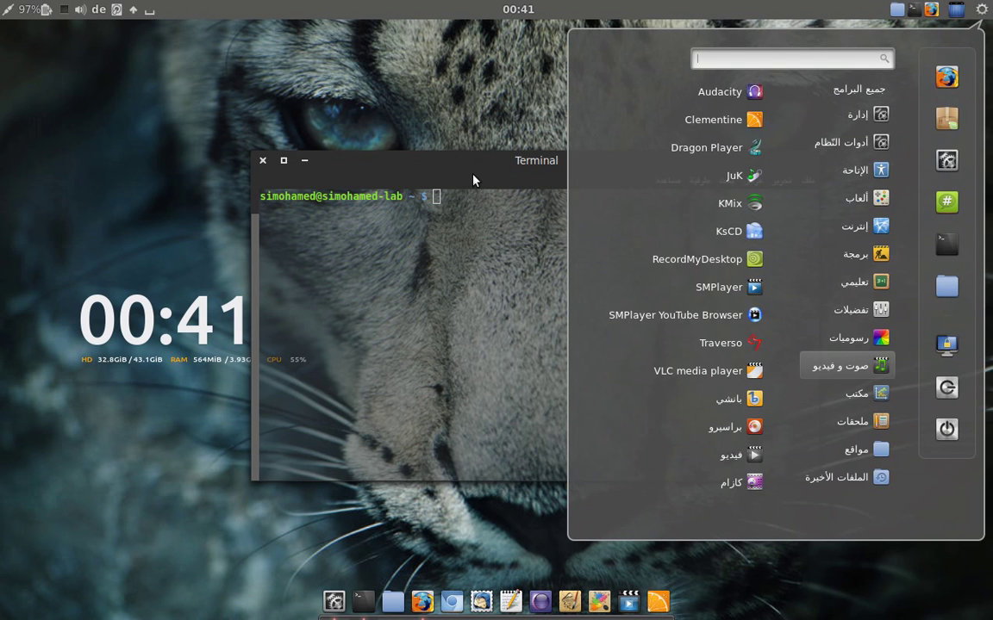
left_click(509, 8)
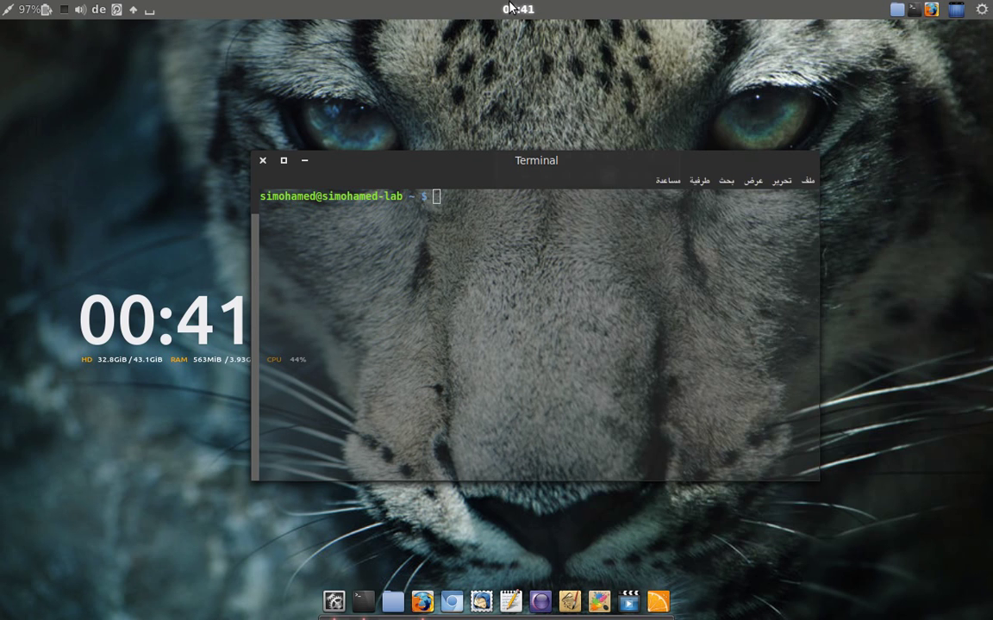
left_click(510, 7)
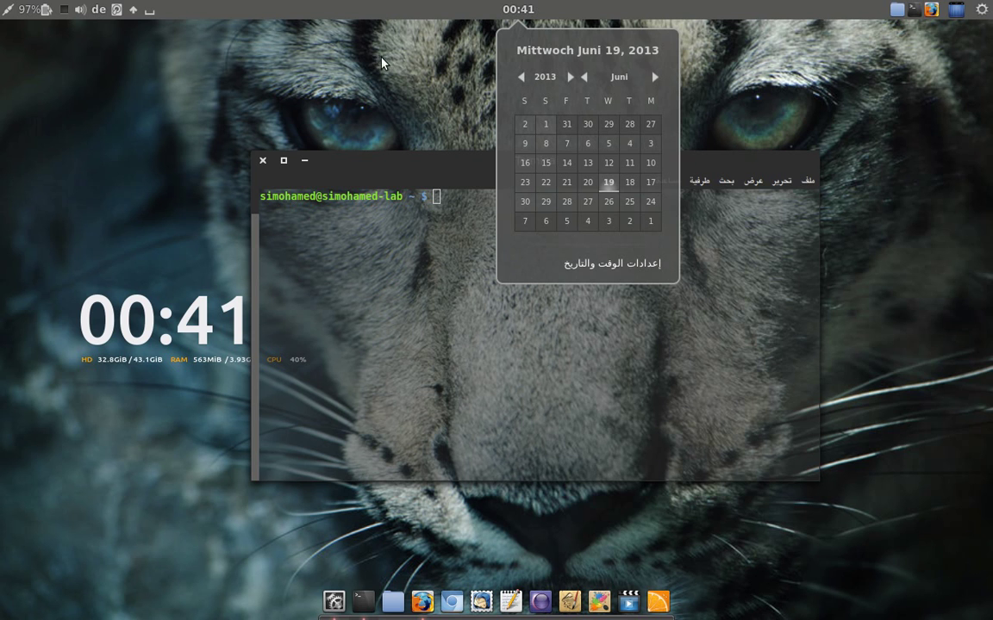
left_click(442, 174)
left_click(99, 11)
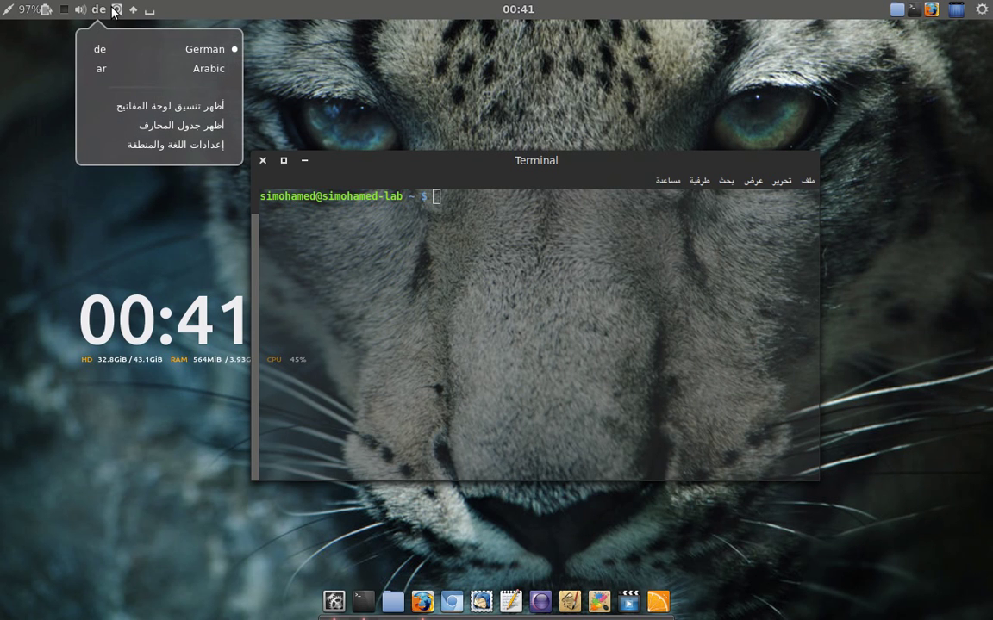
left_click(332, 7)
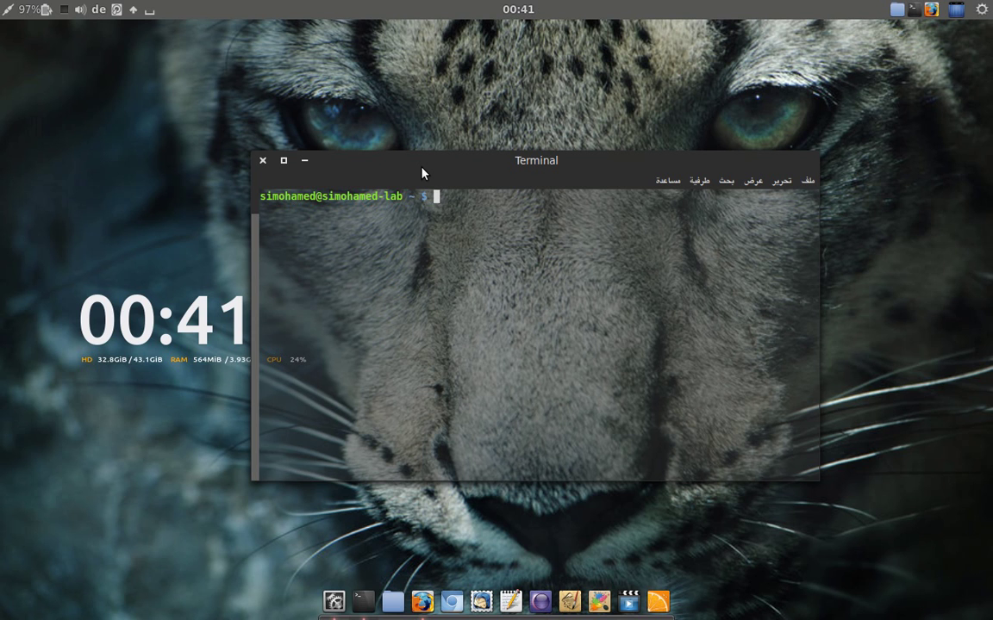
Step: Browse to the /usr/share/cinnamon/theme folder in the file manager
left_click(393, 602)
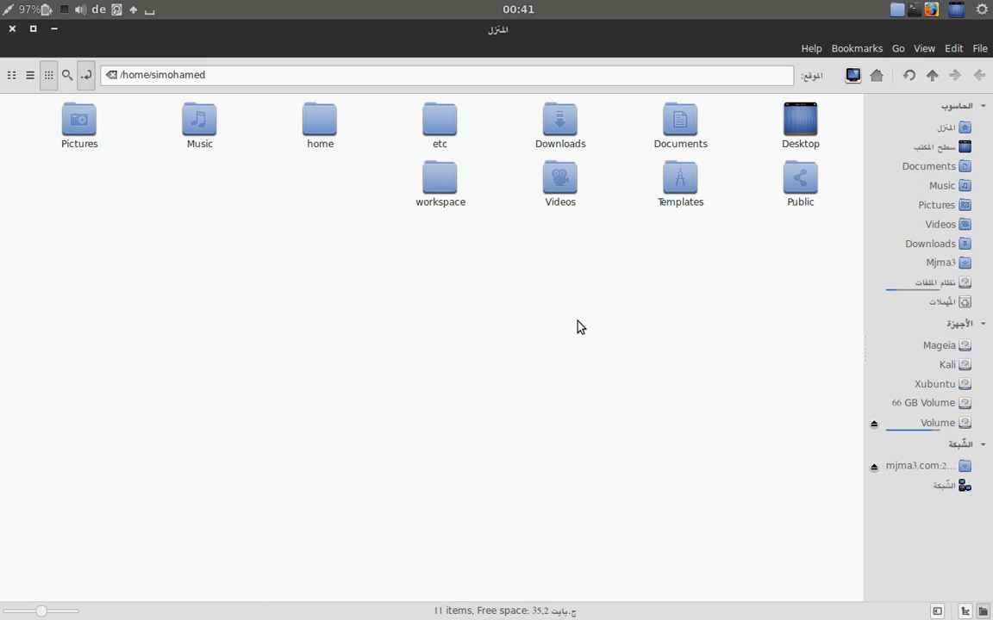
left_click(920, 292)
double_click(440, 255)
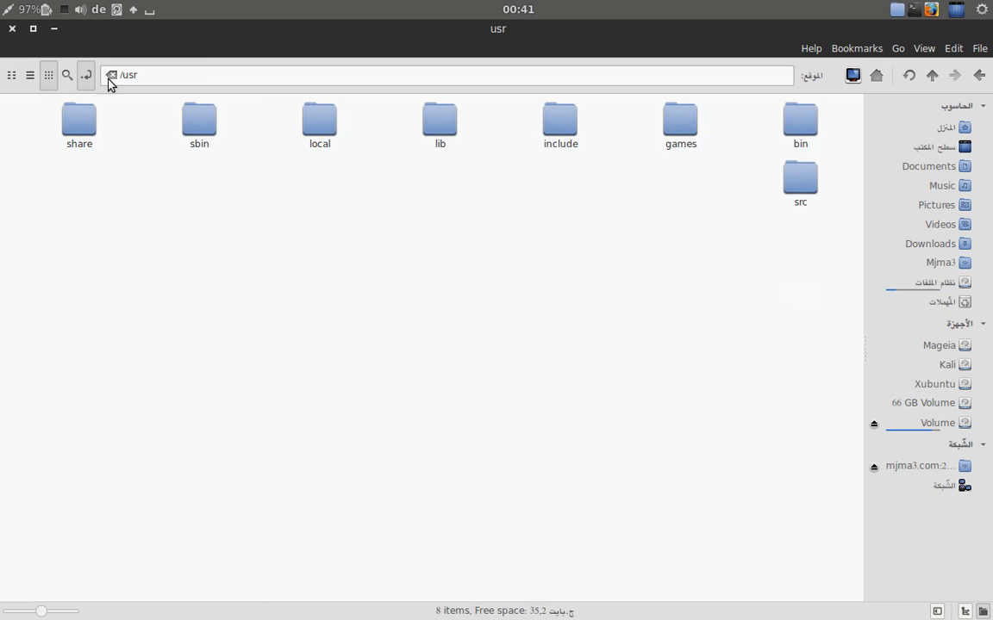
double_click(77, 133)
double_click(67, 418)
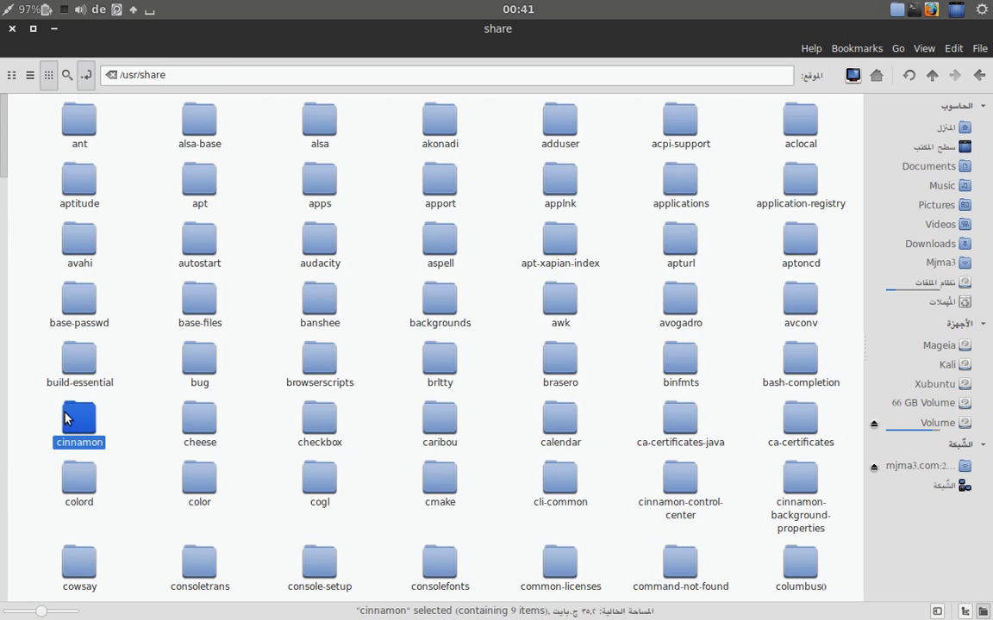
double_click(682, 179)
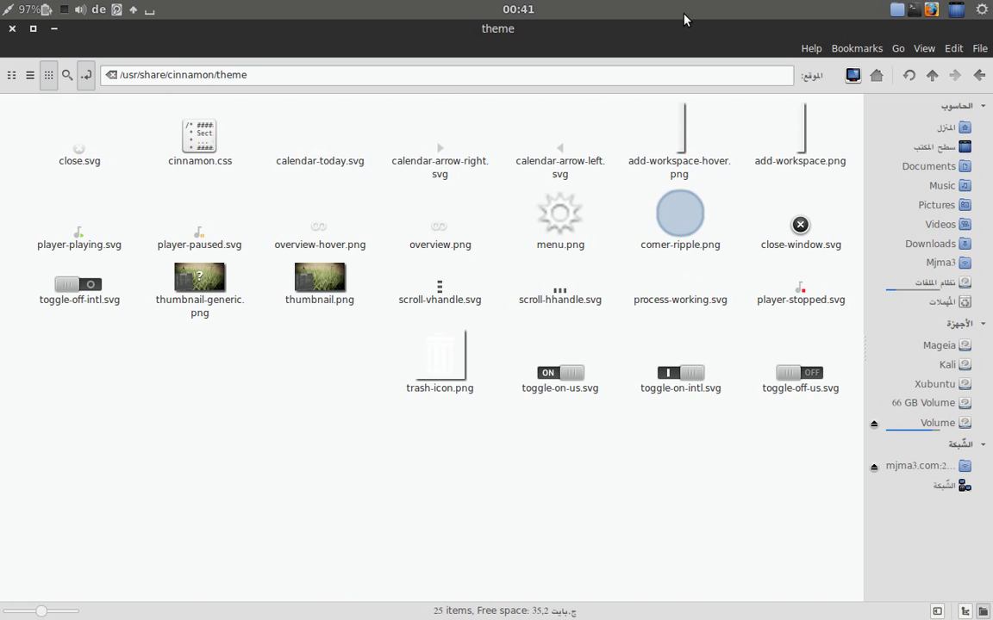
Step: Open cinnamon.css as root, authorising with the administrator password
left_click(184, 160)
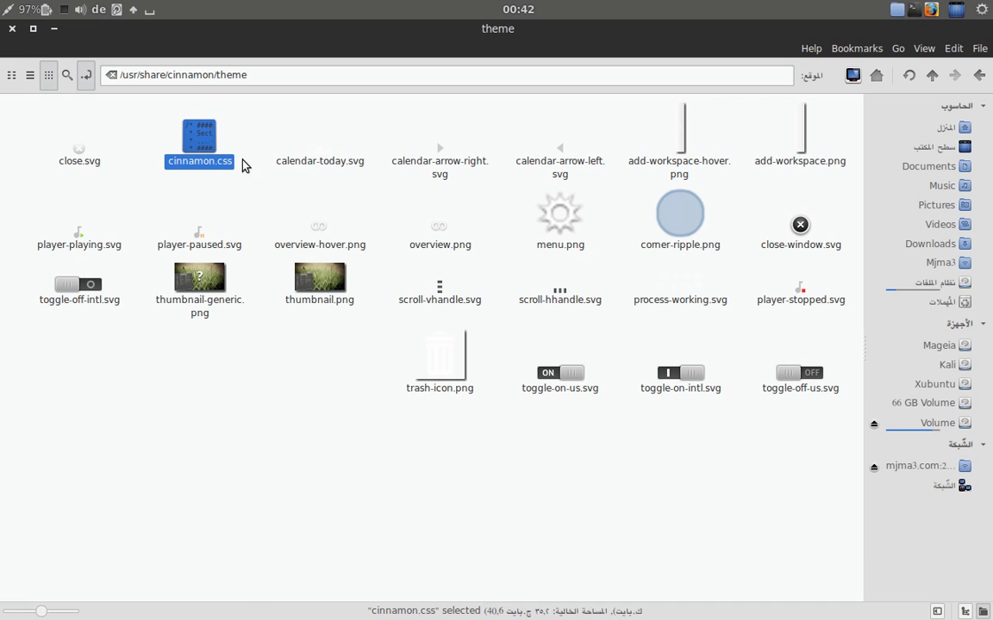
left_click(217, 138)
left_click(206, 151)
right_click(206, 152)
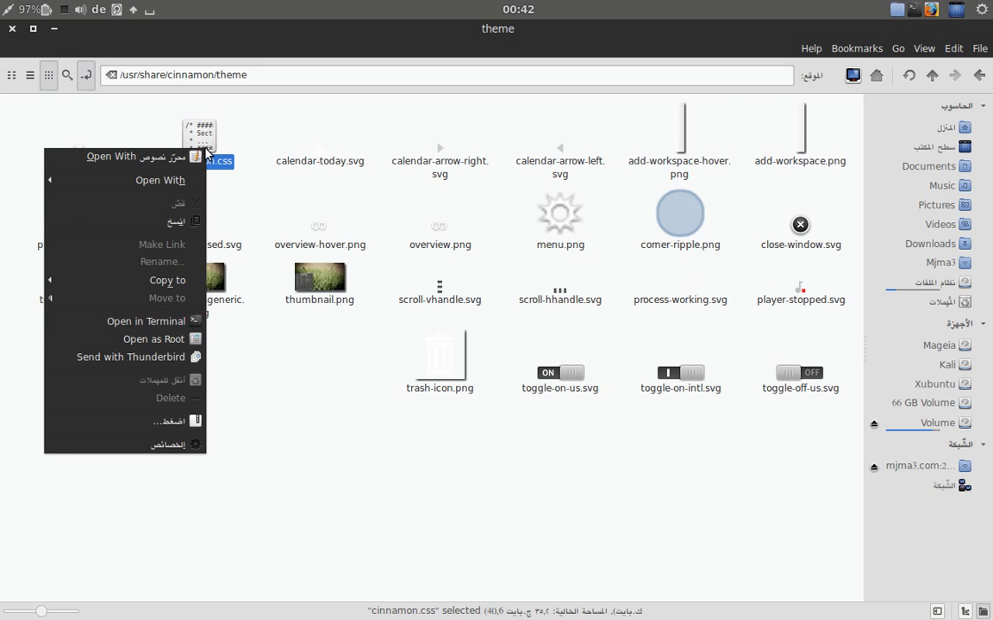
left_click(169, 339)
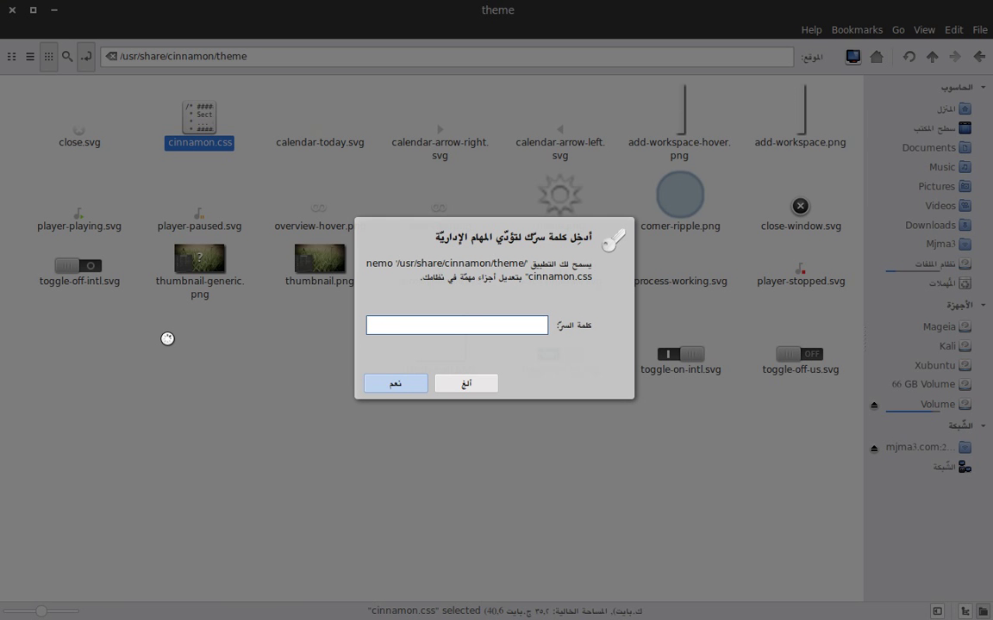
type("••••••")
key("Return")
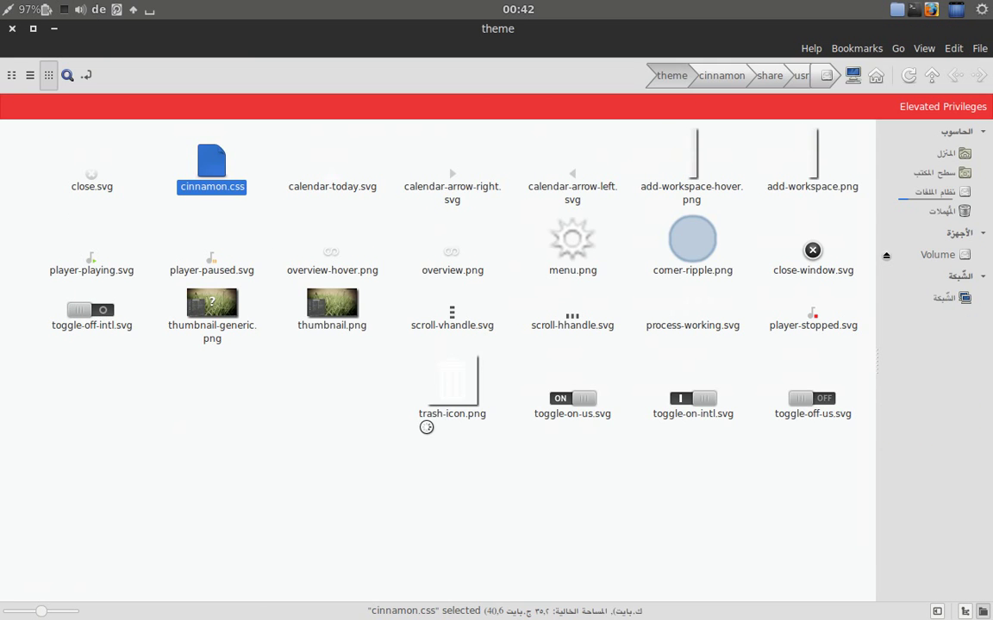
Step: Insert kacstone before sans in the stage rule's font-family in cinnamon.css, save the file and minimise the editor
double_click(213, 172)
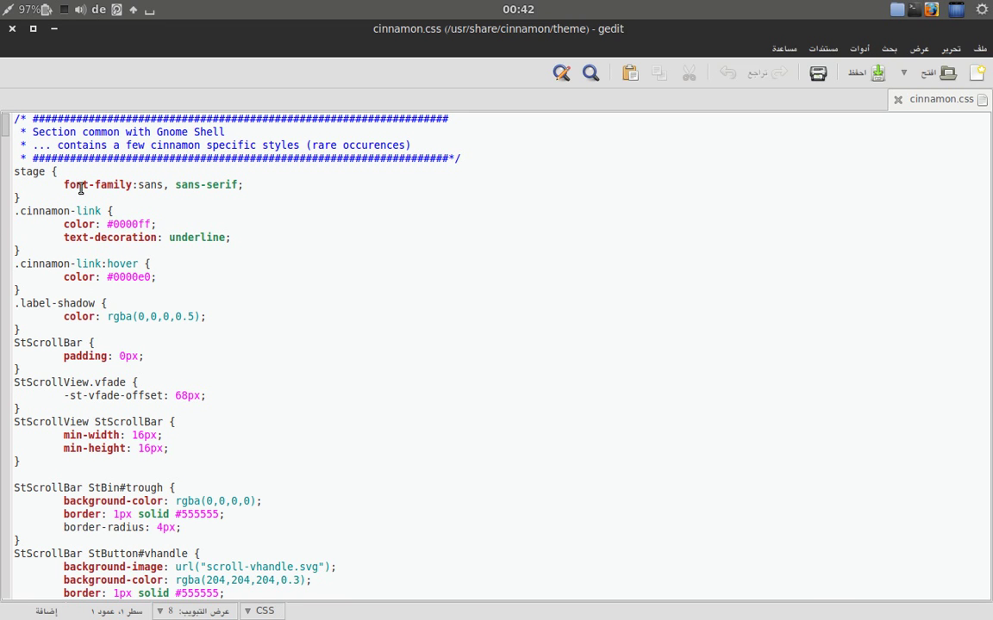
left_click(139, 184)
type("kacstone")
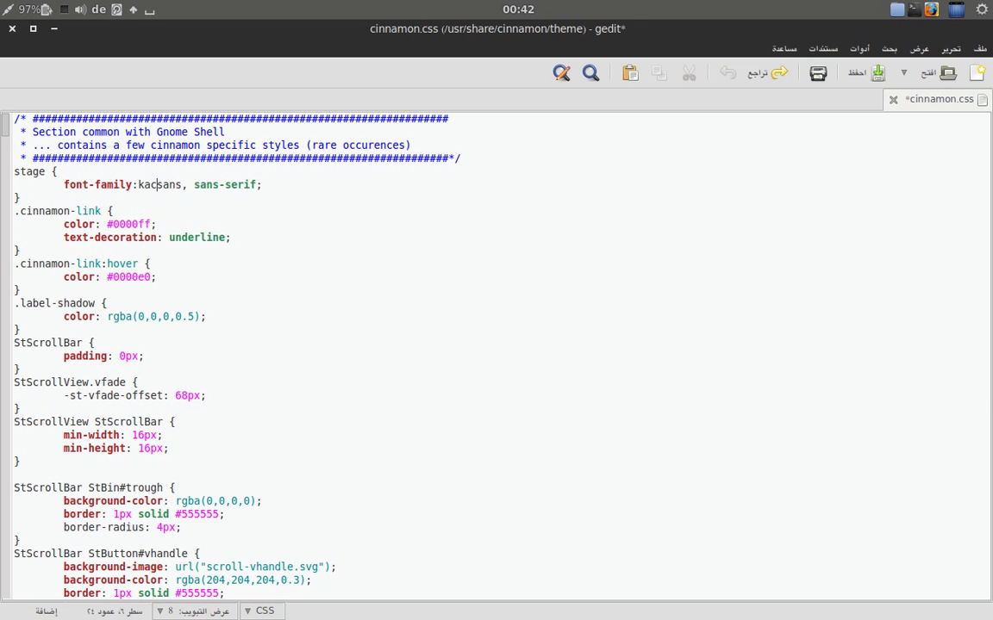
type(",")
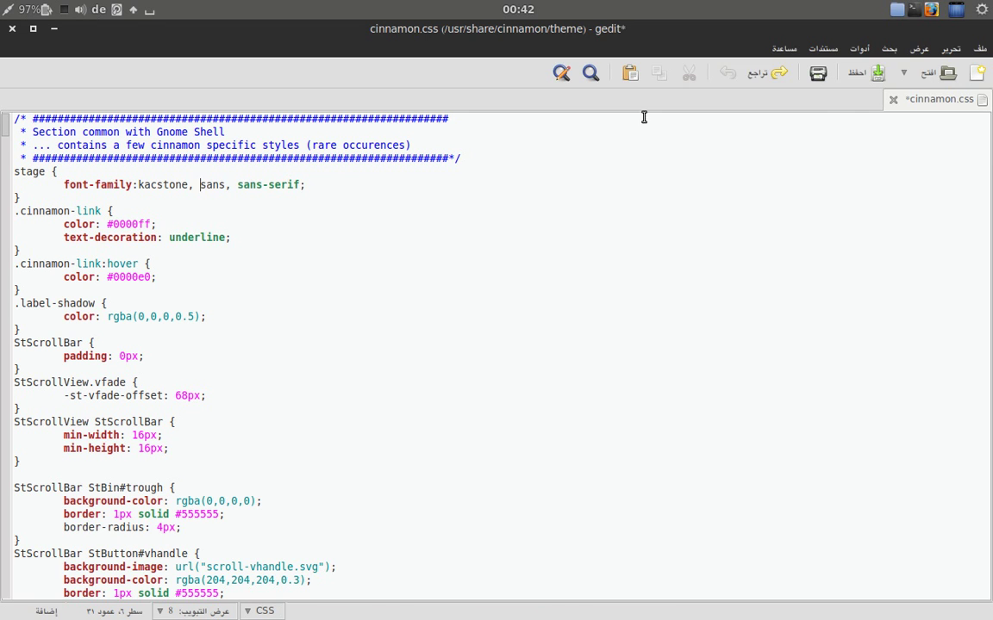
left_click(874, 76)
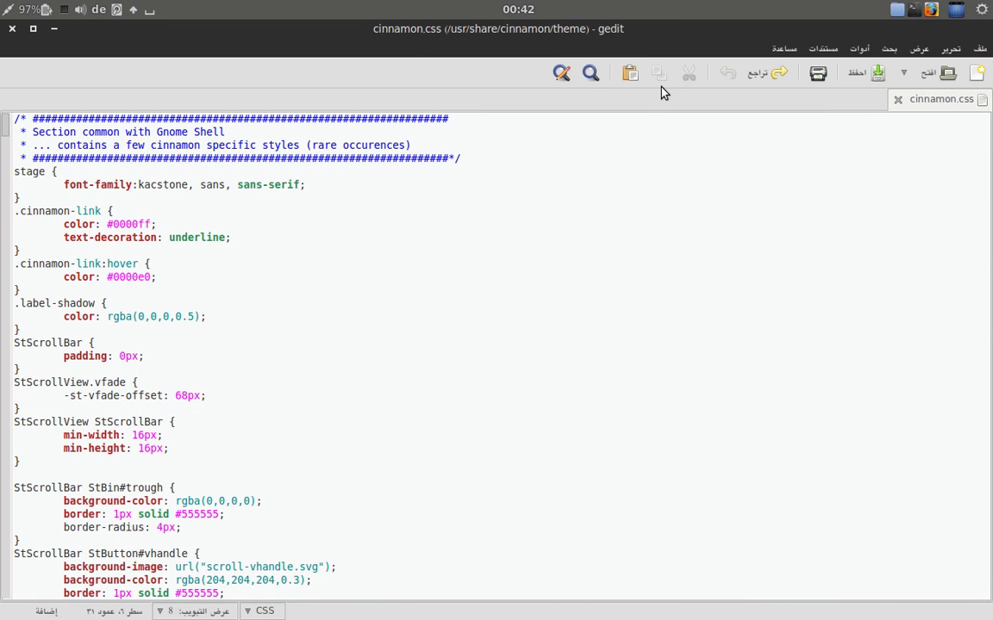
left_click(55, 29)
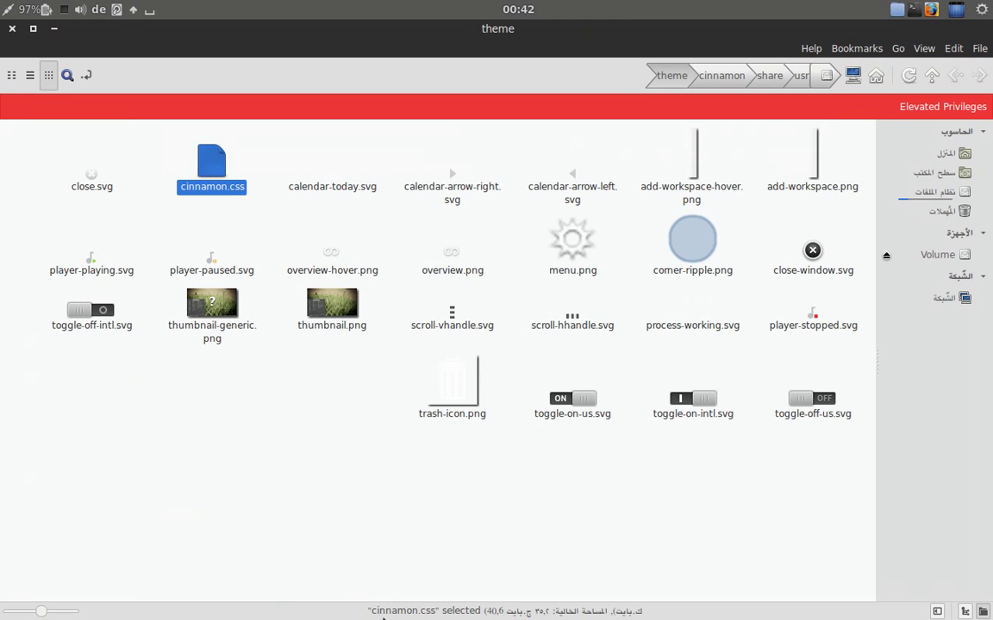
Step: Reload the edited desktop theme by applying Fenna and switching back to Cinnamon in the theme settings
left_click(334, 602)
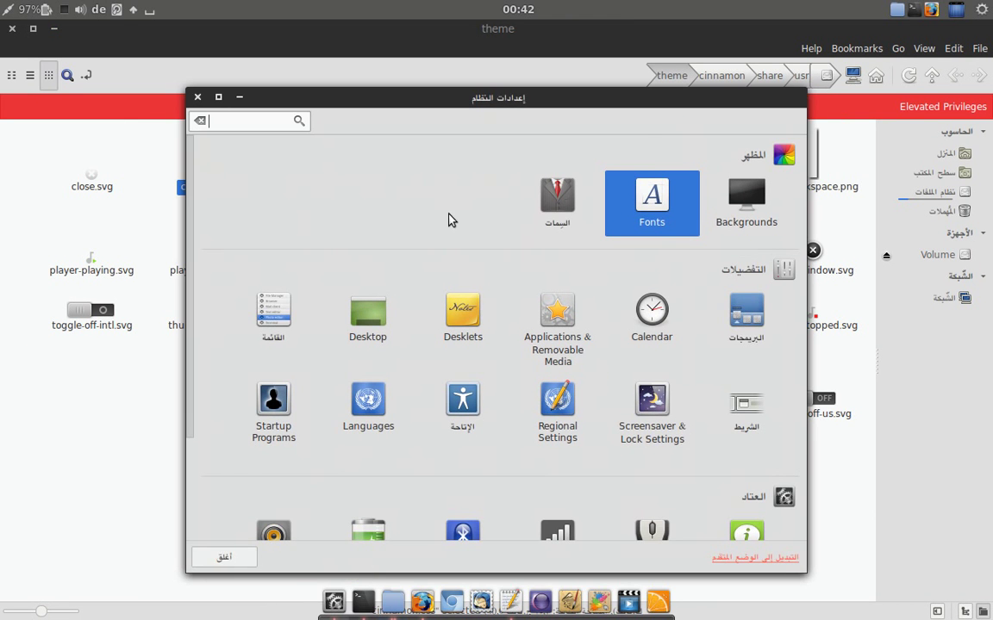
left_click(558, 198)
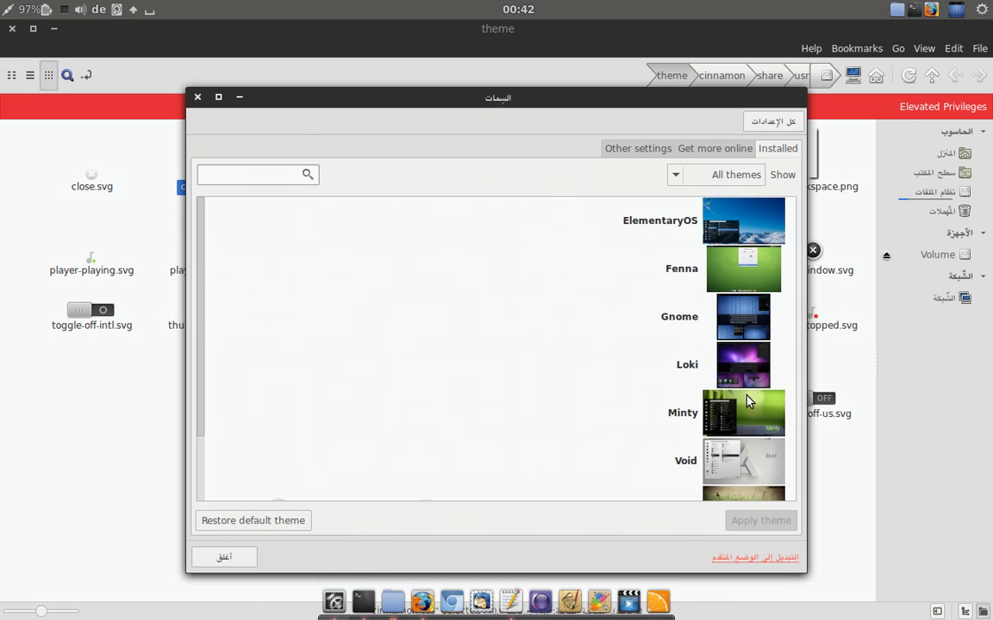
left_click(727, 261)
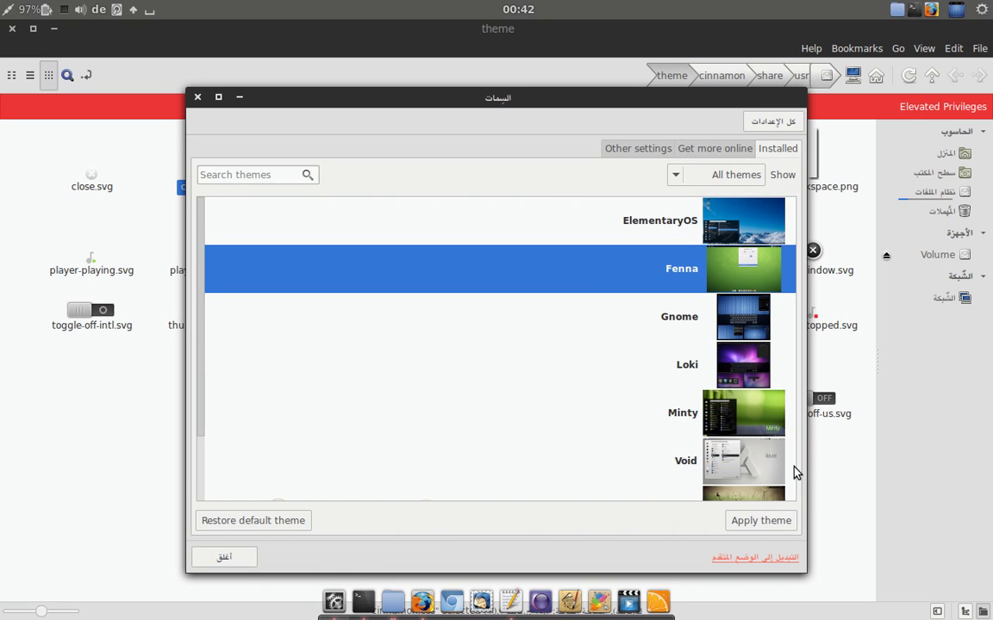
left_click(758, 529)
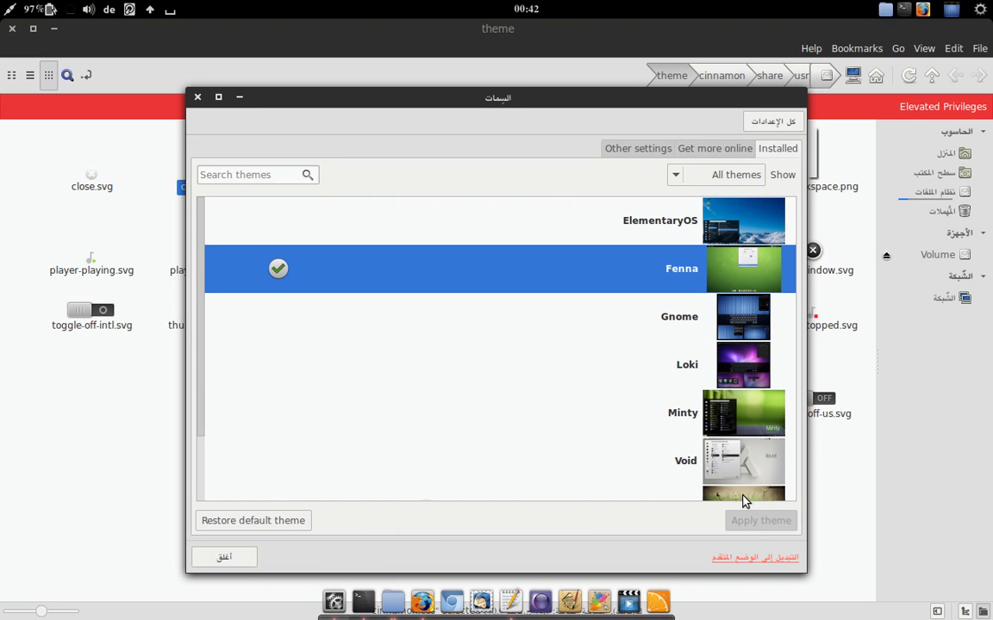
scroll(690, 448, "down", 1)
left_click(760, 458)
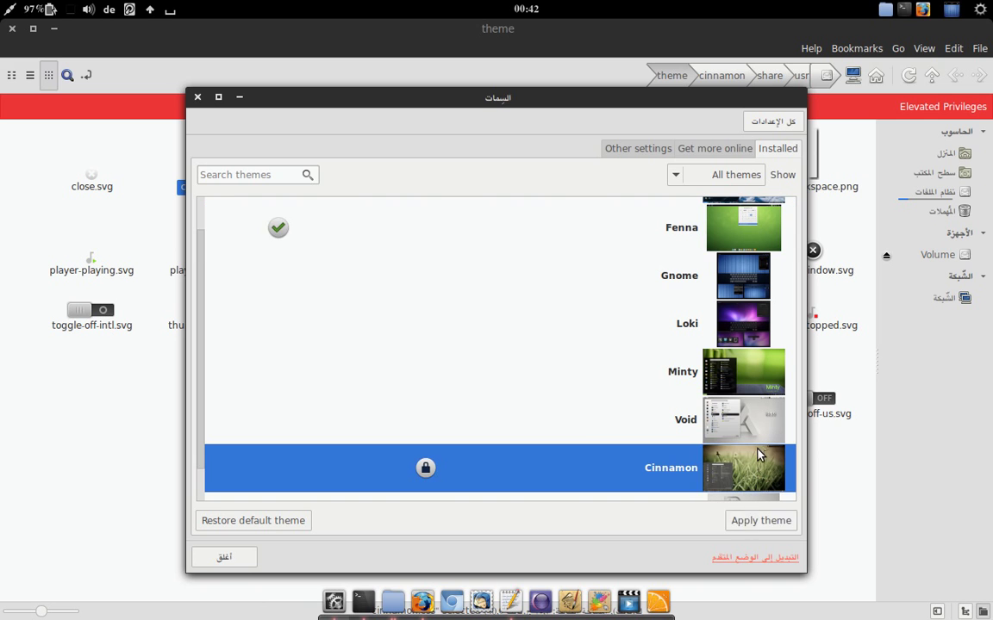
left_click(752, 524)
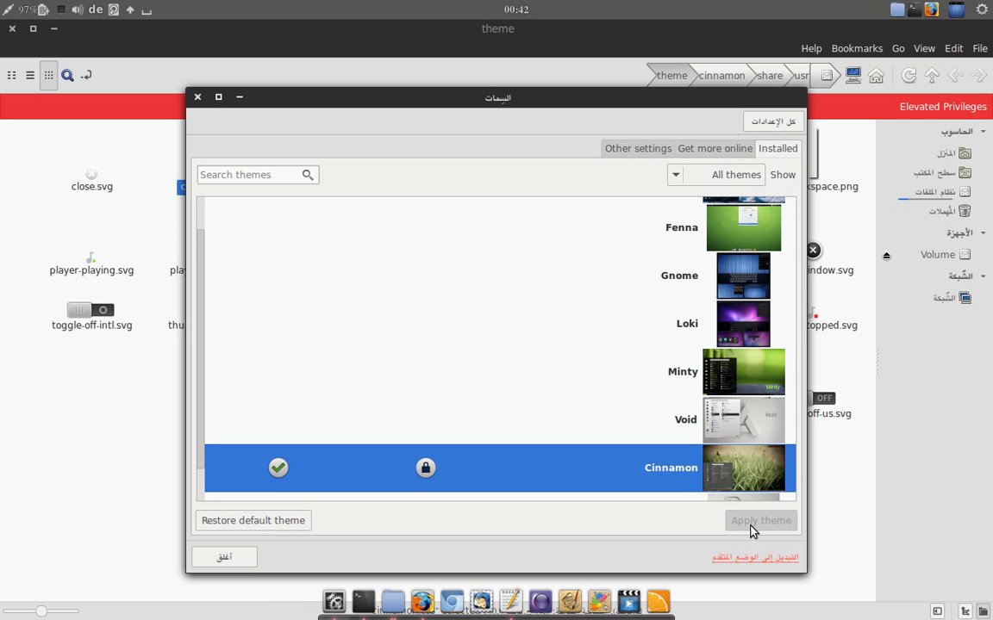
Step: Inspect the font in the applications menu, calendar and keyboard layout pop-up with the Cinnamon theme reloaded
left_click(979, 9)
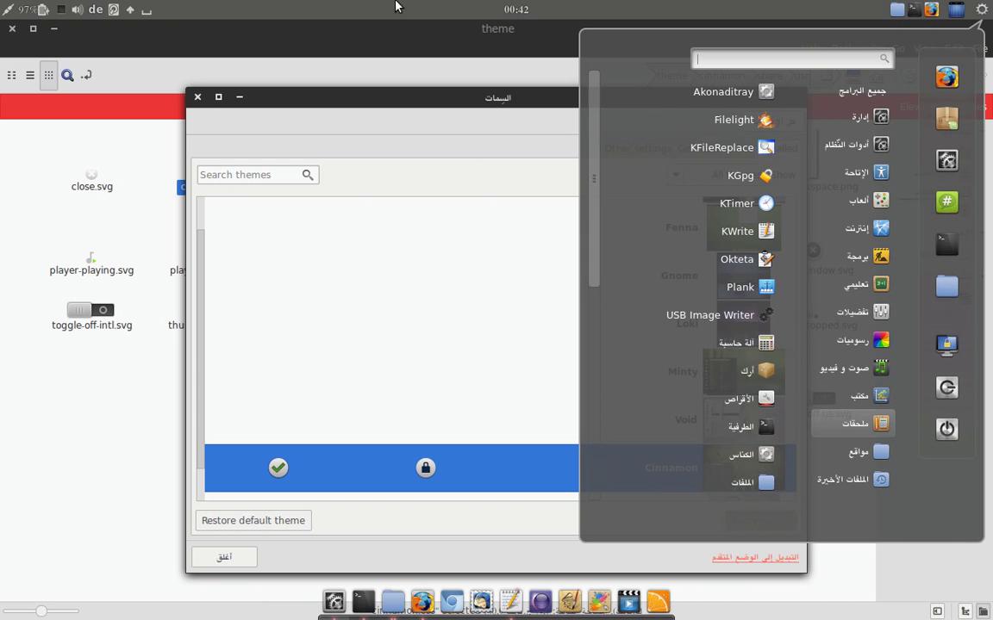
left_click(508, 17)
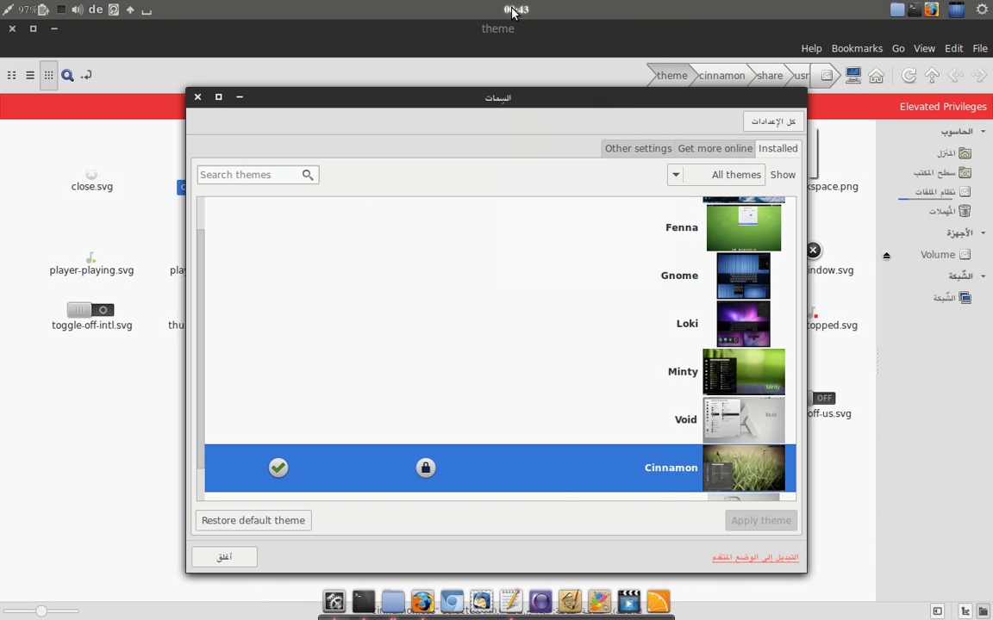
left_click(514, 10)
left_click(399, 6)
left_click(96, 11)
left_click(95, 10)
Step: Minimise the theme settings, close the elevated-privileges file window and go up to the /usr/share/cinnamon folder
left_click(239, 98)
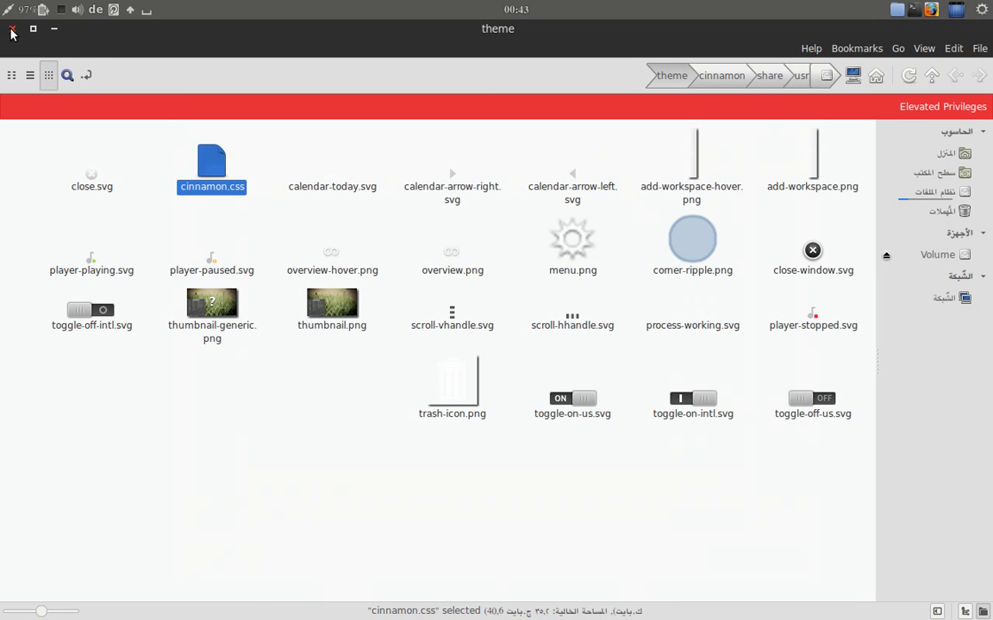
left_click(12, 30)
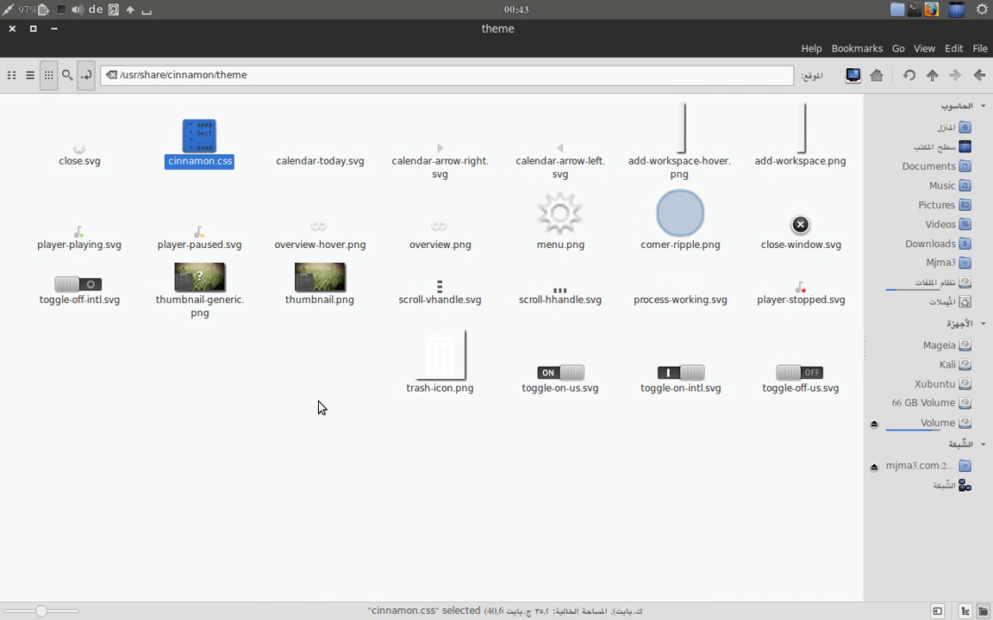
left_click(931, 76)
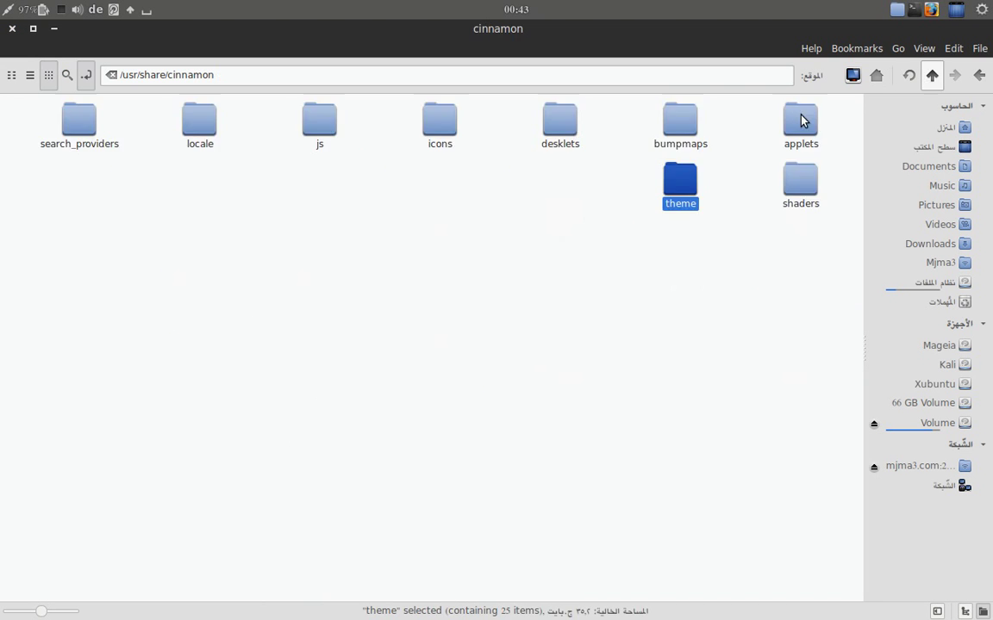
Step: Copy the theme folder from /usr/share/cinnamon, show hidden files in the home folder and open .themes
left_click_drag(735, 248, 544, 184)
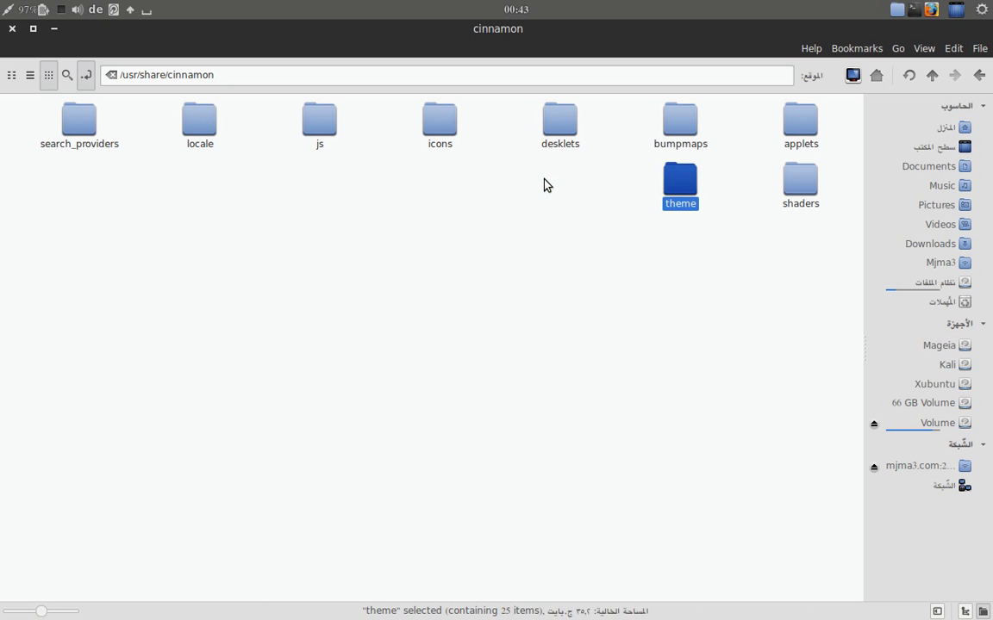
key("ctrl+c")
left_click(929, 128)
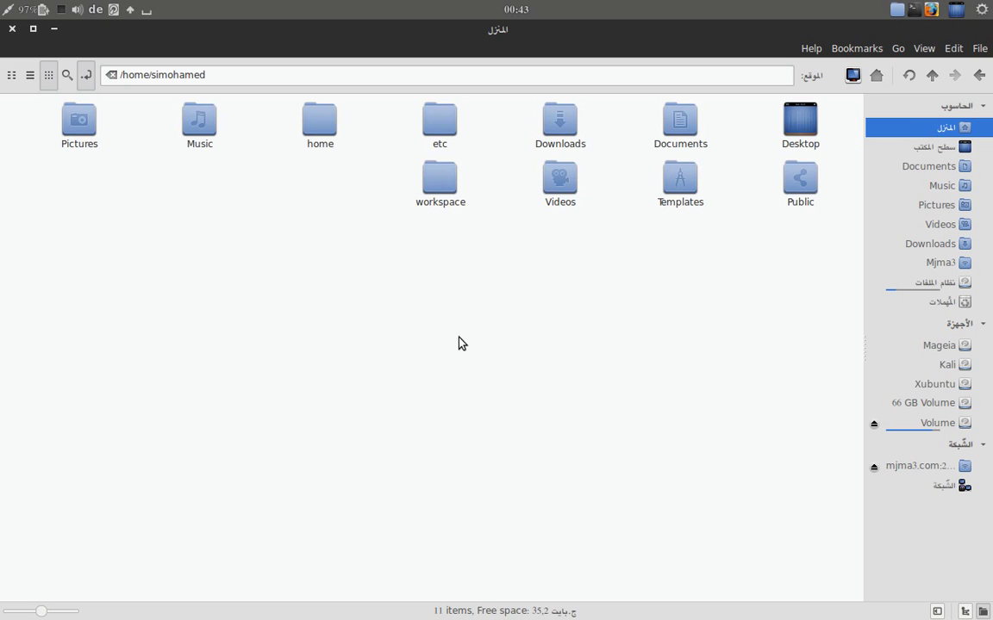
key("ctrl+h")
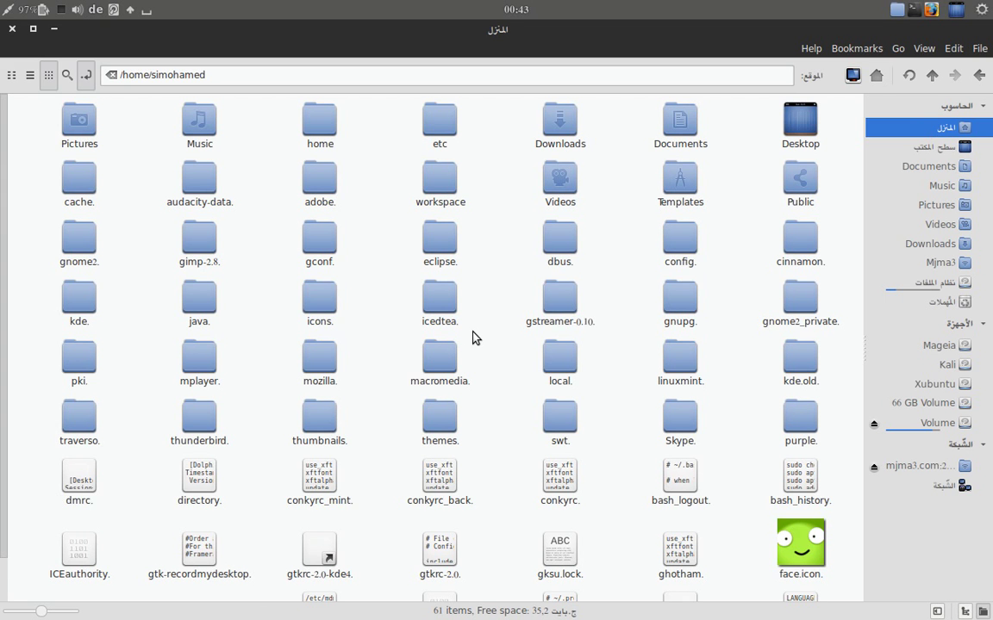
double_click(440, 421)
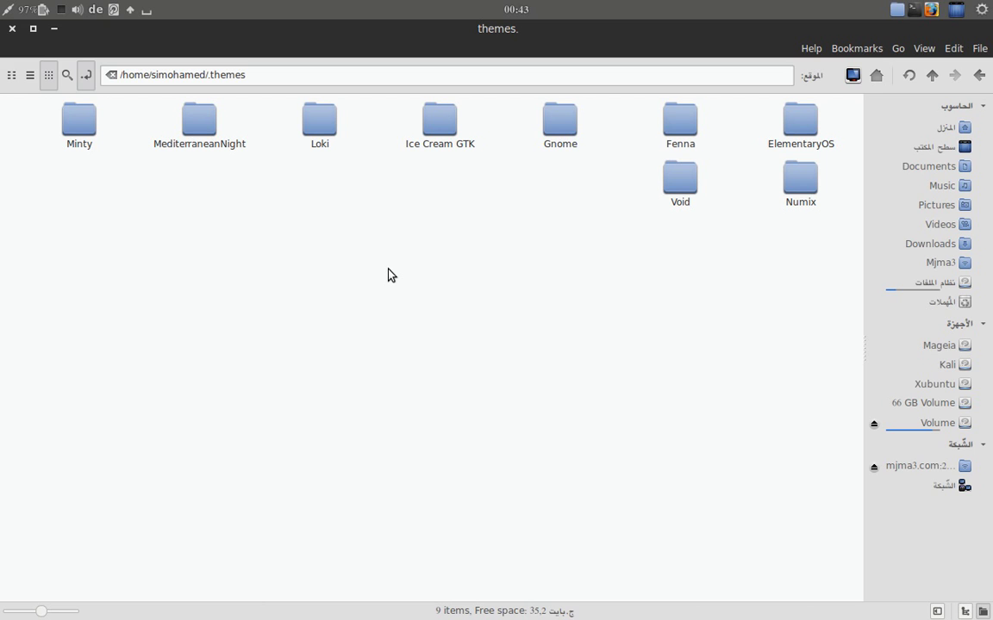
Step: Create a folder named myTheme in .themes and paste the copied theme folder into it
key("ctrl+shift+n")
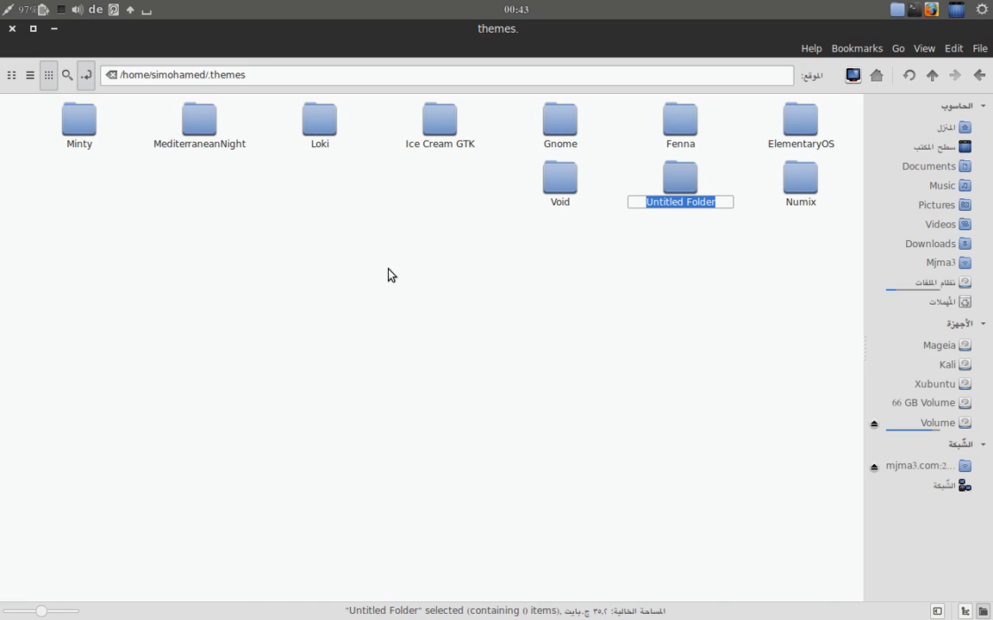
type("my")
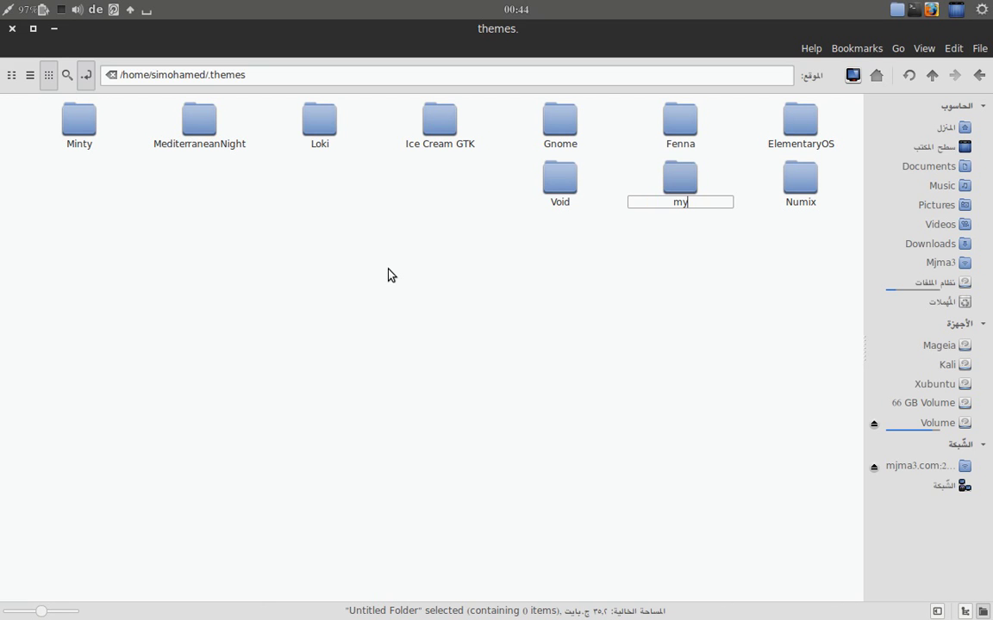
type("Theme")
key("Return")
key("Return")
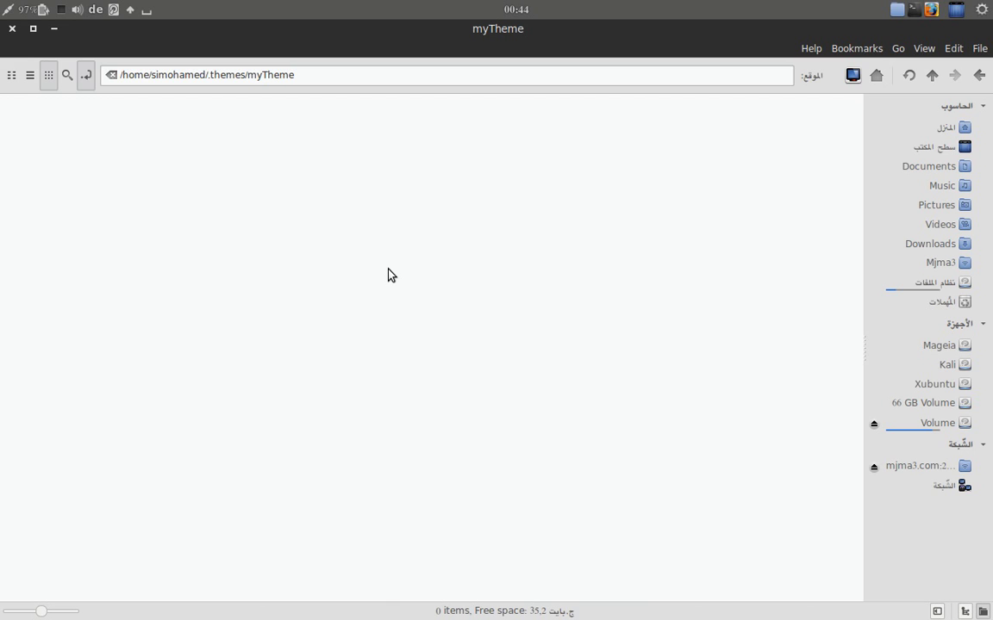
key("ctrl+v")
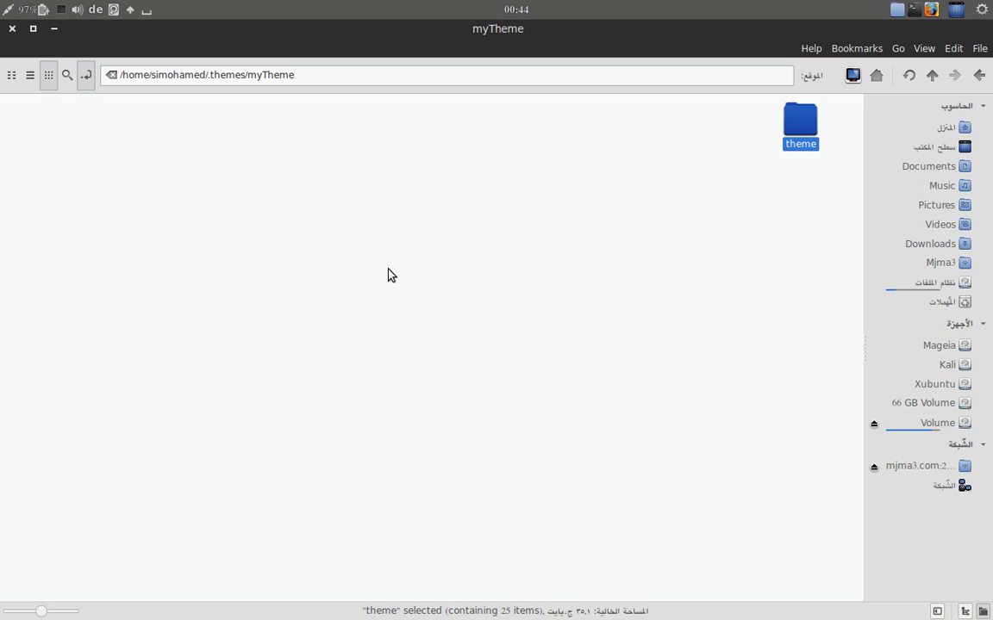
Step: Rename the pasted theme folder inside myTheme to cinnamon
left_click(821, 187)
left_click(799, 132)
key("F2")
type("cinnamon")
key("Return")
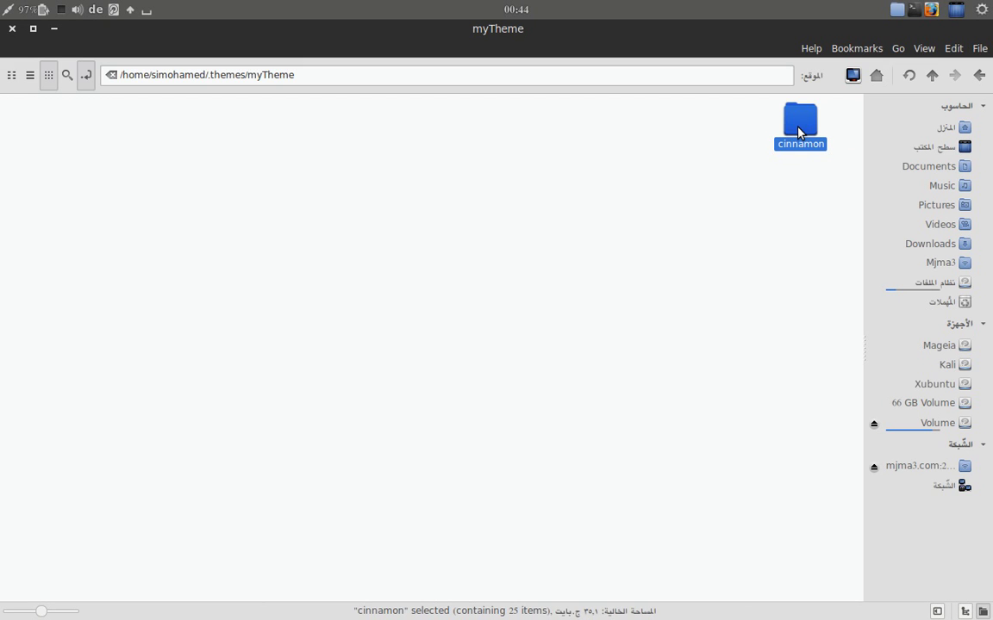
Step: Open cinnamon.css from the myTheme/cinnamon folder and maximise the editor window
double_click(798, 129)
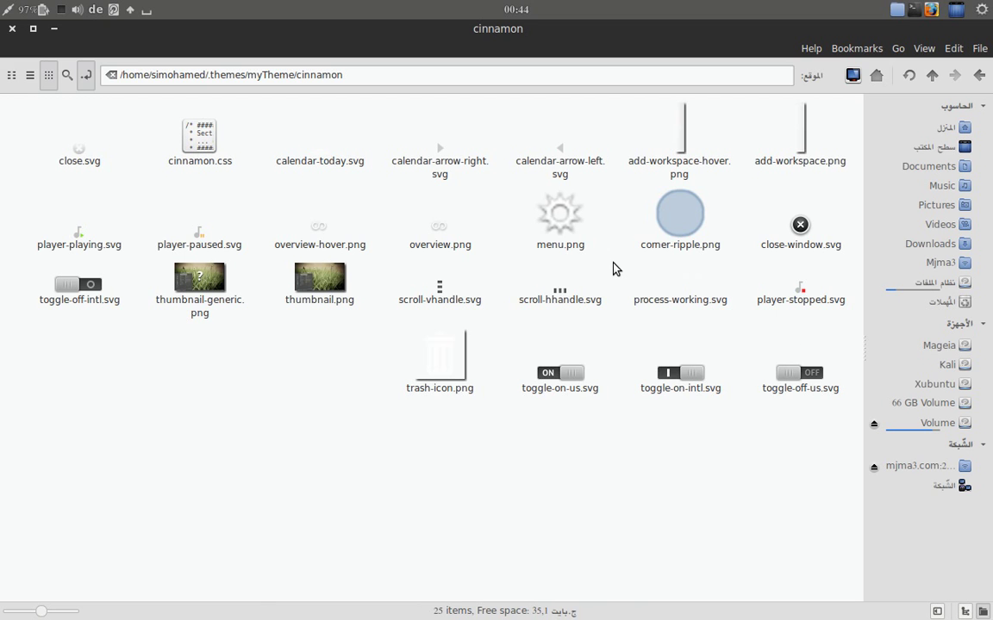
left_click(208, 154)
double_click(209, 153)
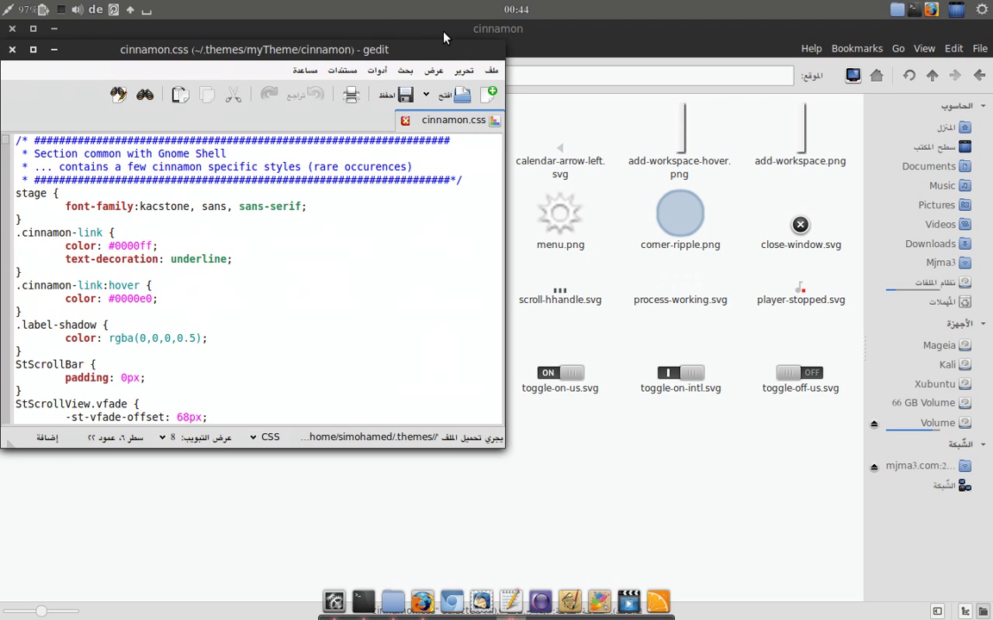
double_click(387, 42)
left_click_drag(250, 38, 692, 46)
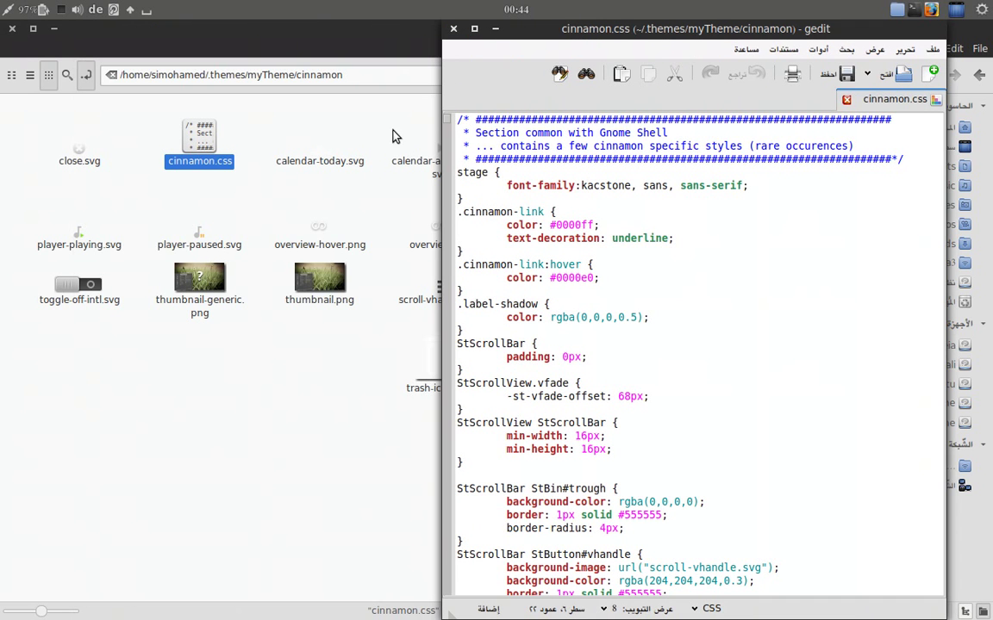
left_click(474, 29)
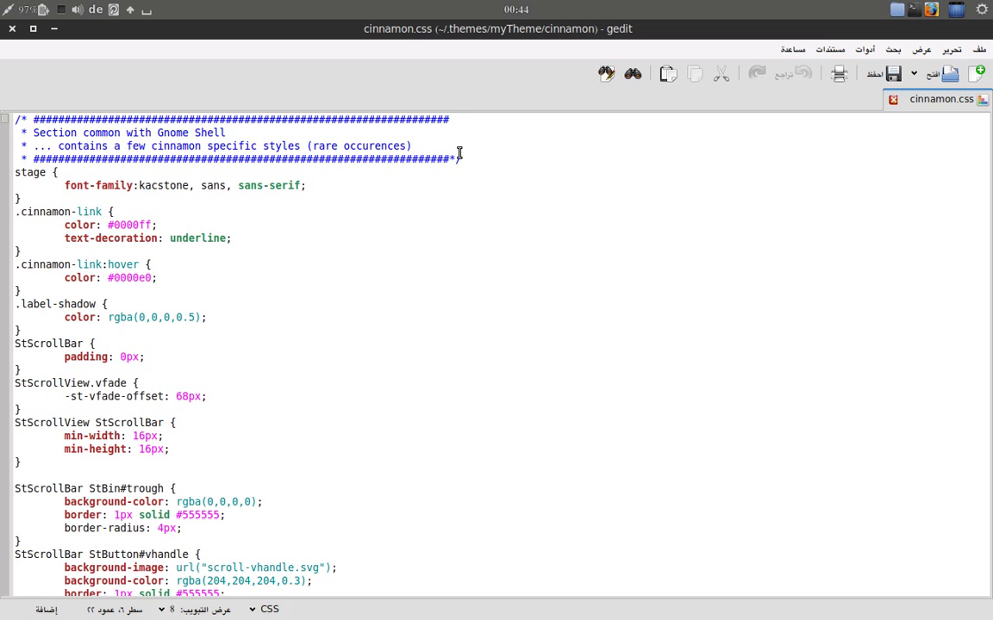
Step: Examine the stage, shared button and panel rules in cinnamon.css against the applications menu, and minimise the editor
scroll(81, 305, "down", 9)
scroll(73, 337, "up", 9)
key("Up")
scroll(230, 376, "down", 15)
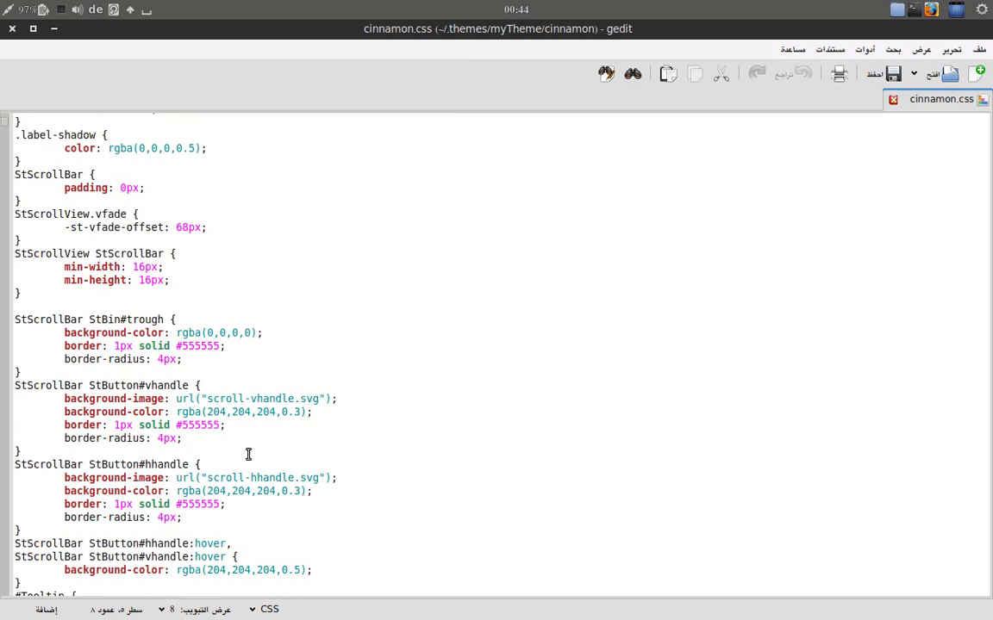
scroll(248, 457, "down", 3)
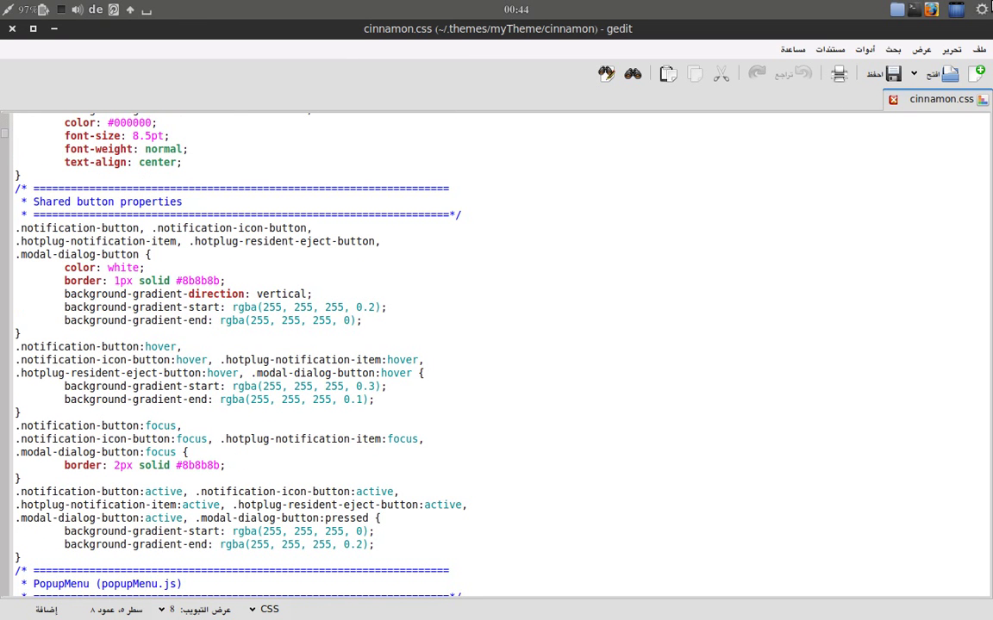
left_click(985, 8)
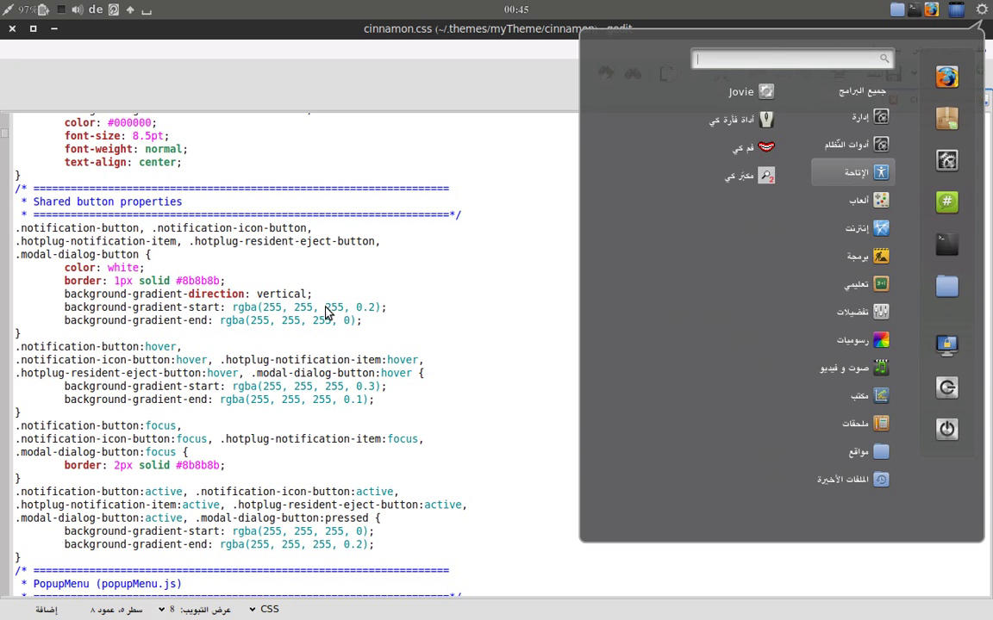
left_click(575, 81)
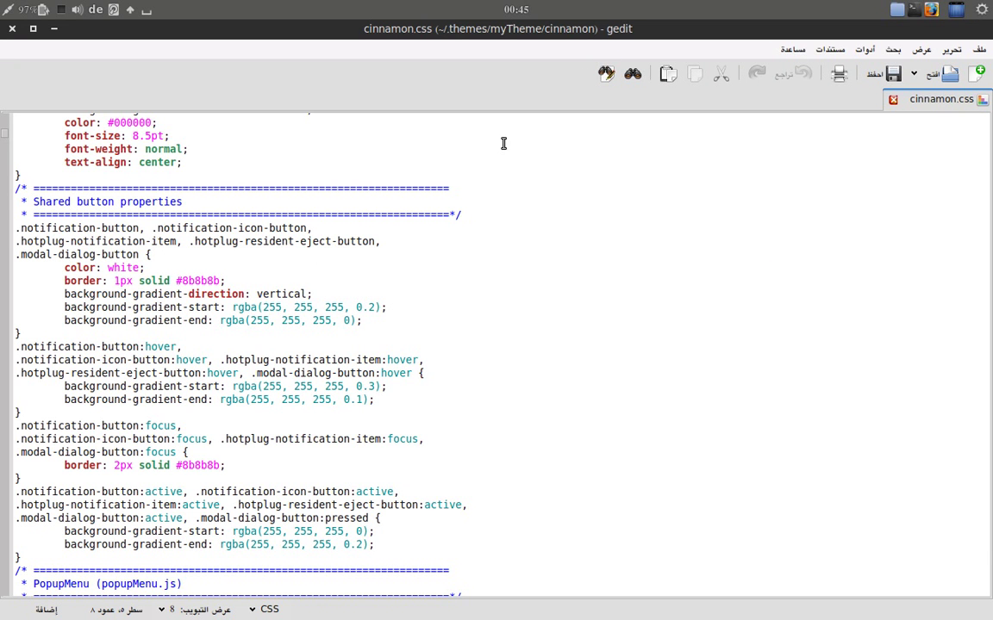
scroll(322, 404, "down", 12)
scroll(314, 412, "down", 20)
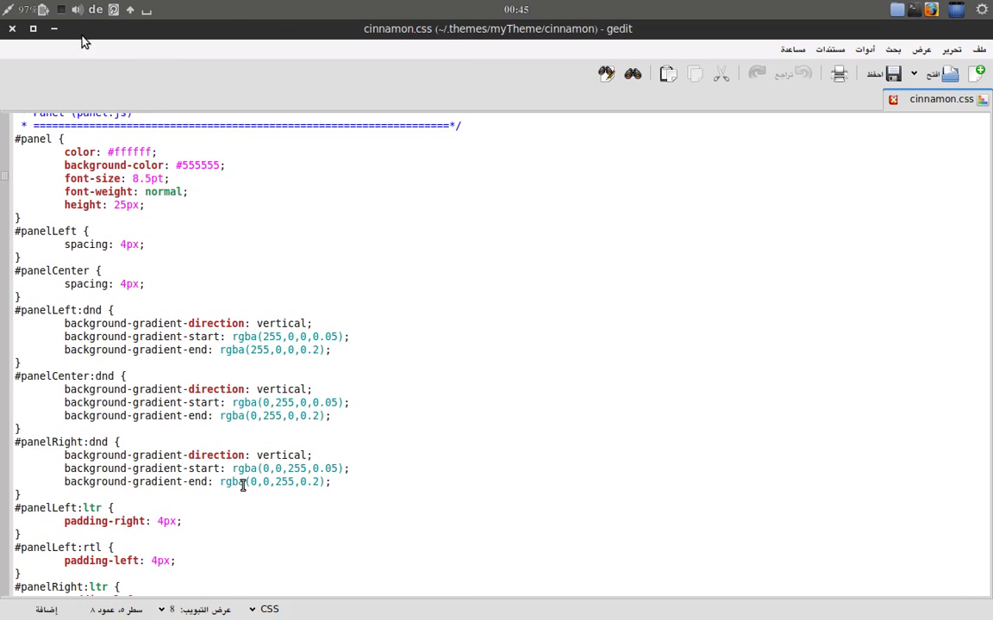
left_click(54, 28)
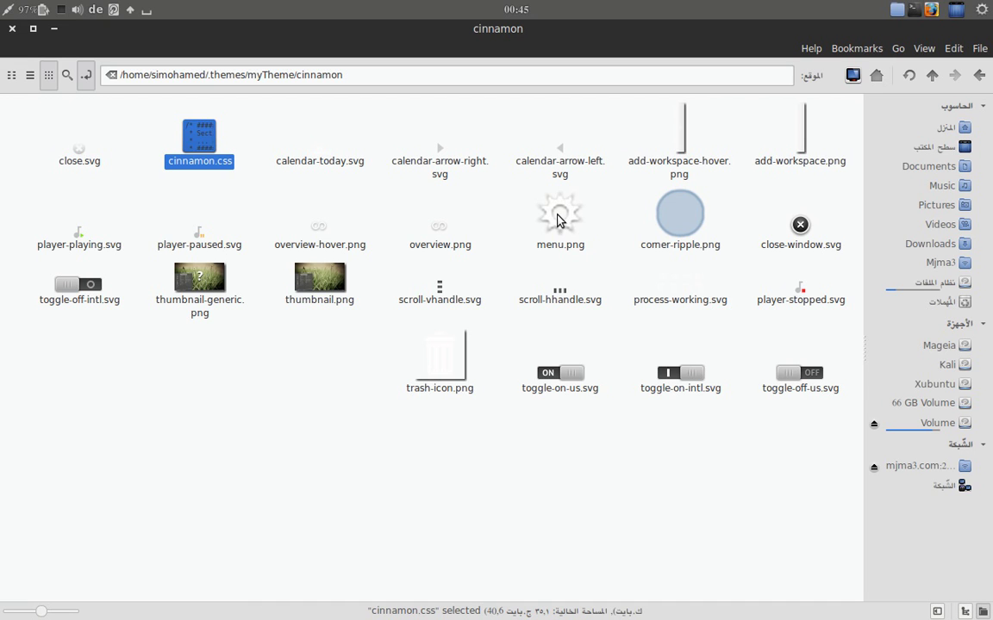
left_click(559, 217)
left_click(159, 439)
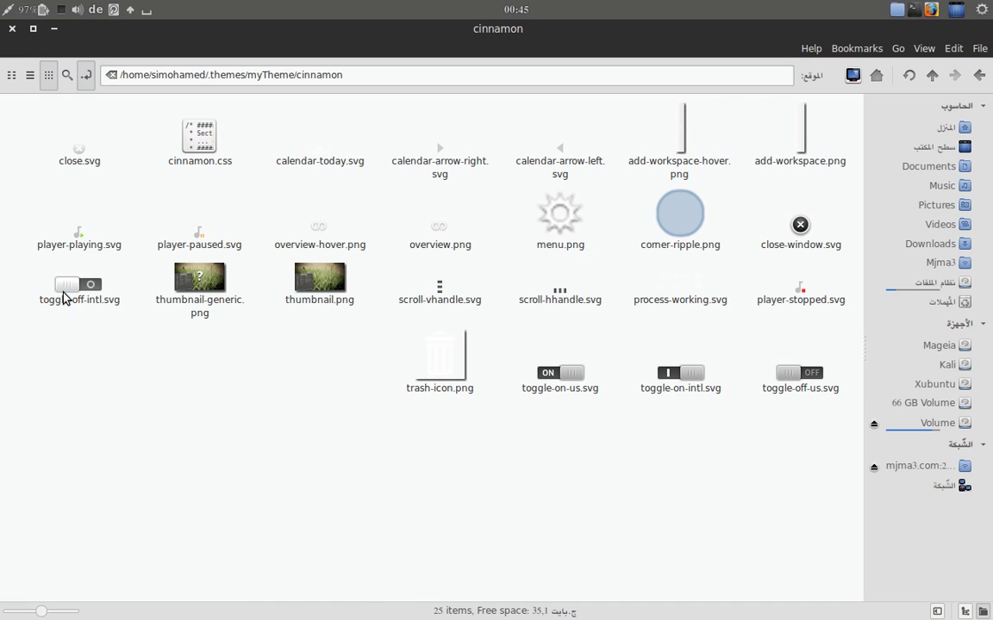
left_click(68, 289)
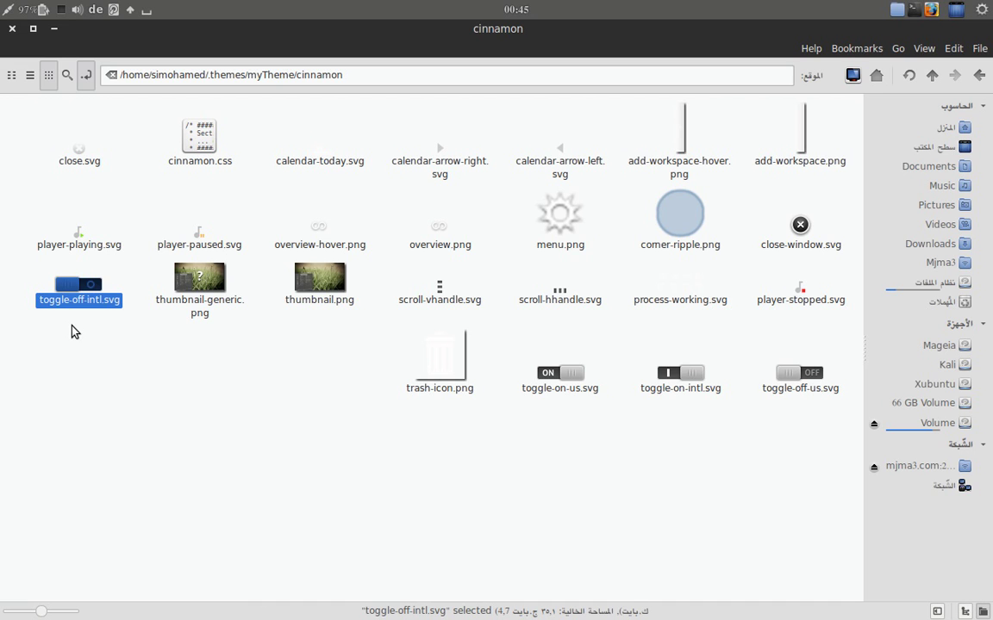
left_click(74, 331)
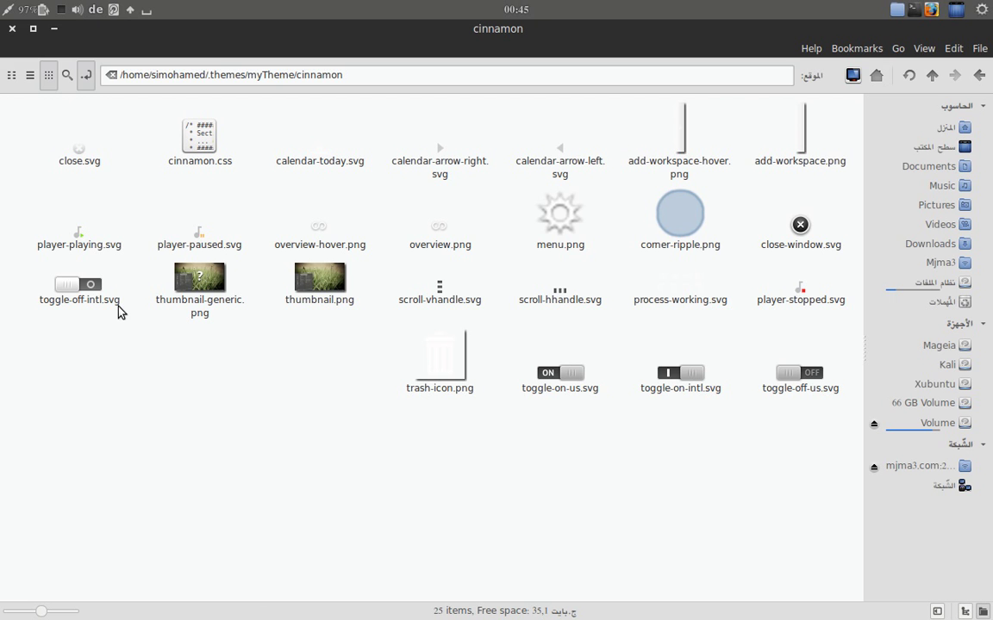
Step: Switch to Firefox, look through the videos on the Mjma3Academy YouTube channel and minimise the browser
mouse_move(363, 604)
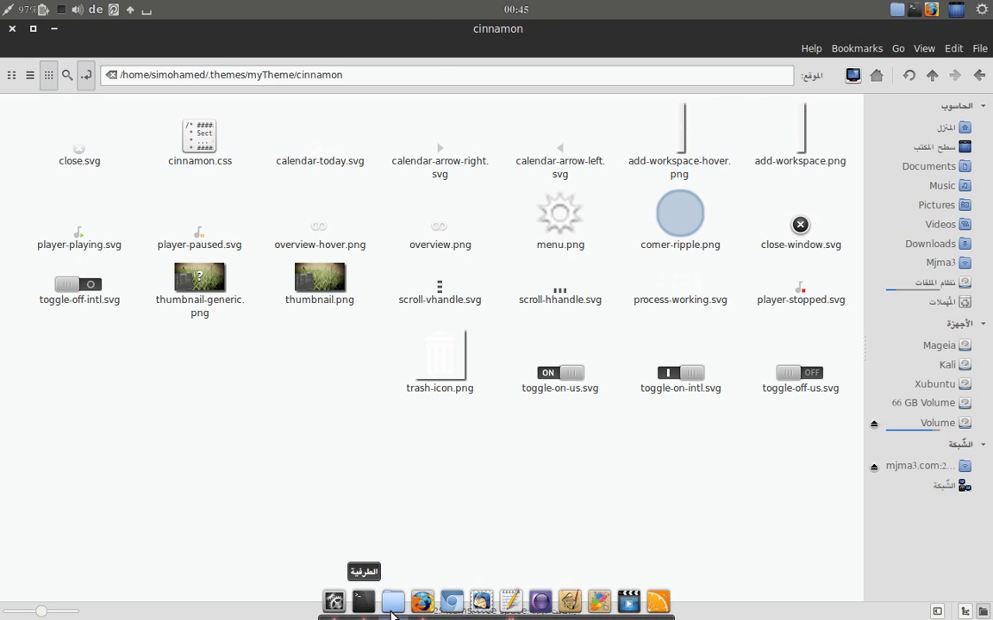
left_click(422, 603)
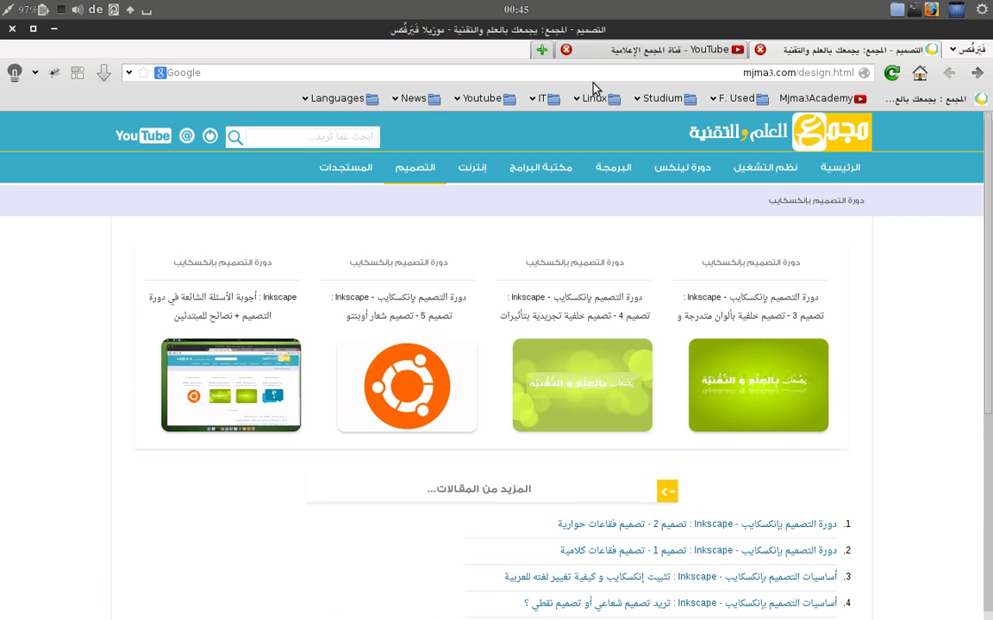
left_click(658, 49)
scroll(748, 466, "down", 10)
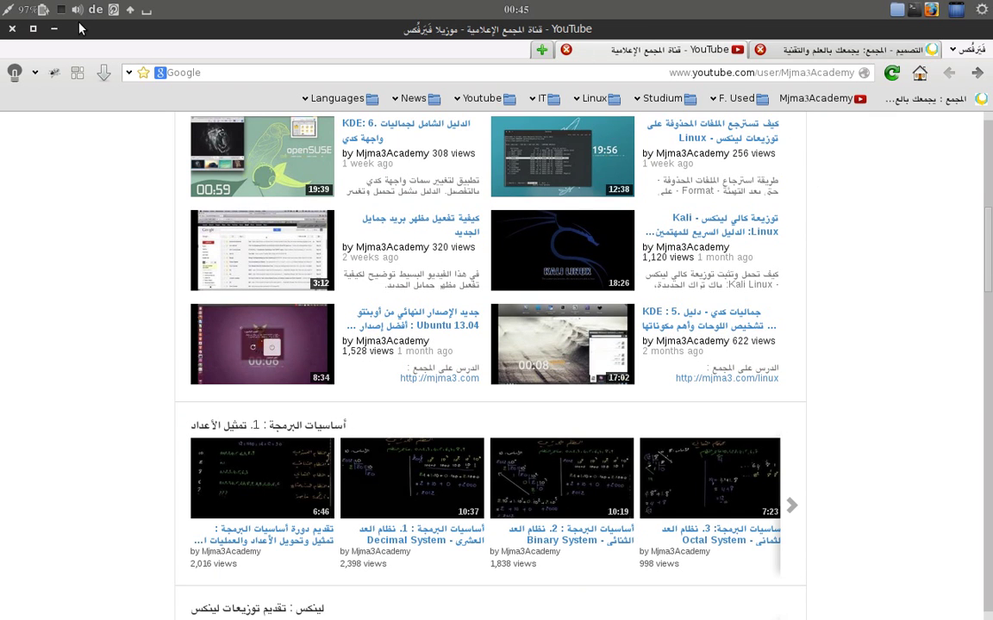
left_click(52, 30)
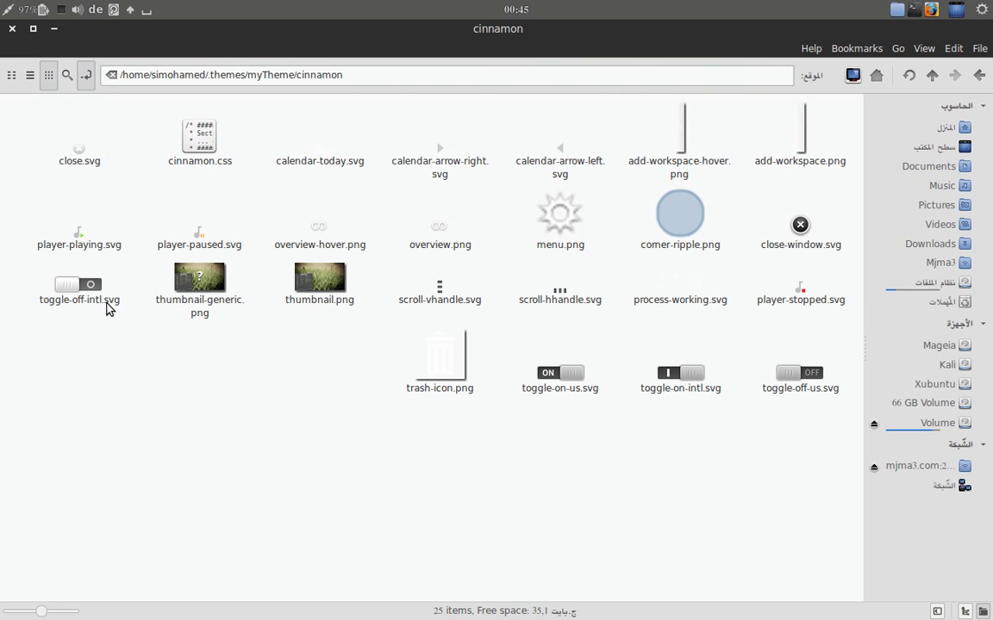
Step: Minimise the file manager, reopen the Themes page from all settings to refresh its list and apply myTheme
left_click_drag(111, 358, 54, 279)
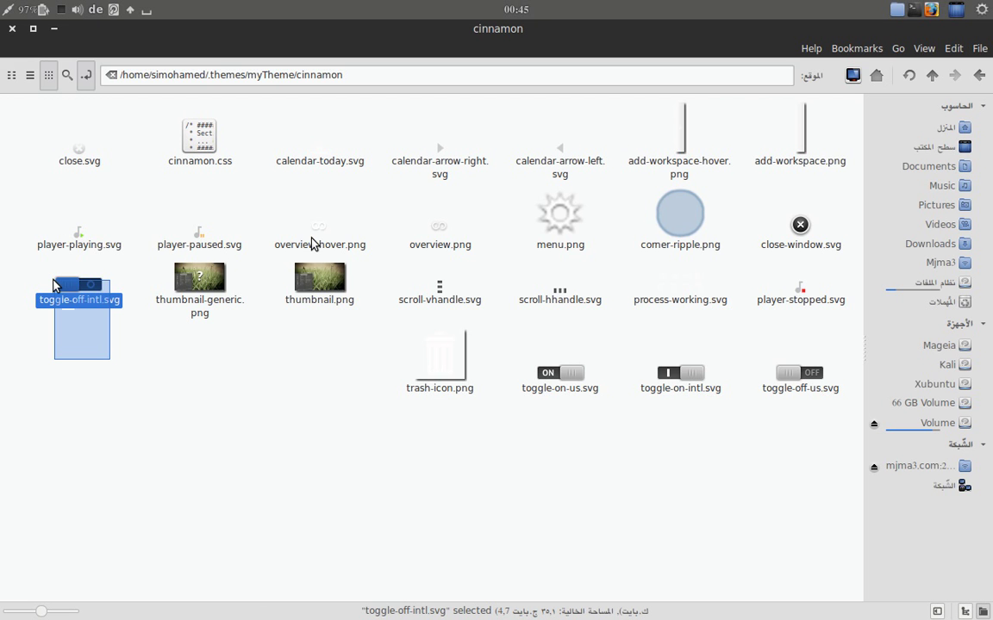
left_click(53, 29)
left_click(333, 601)
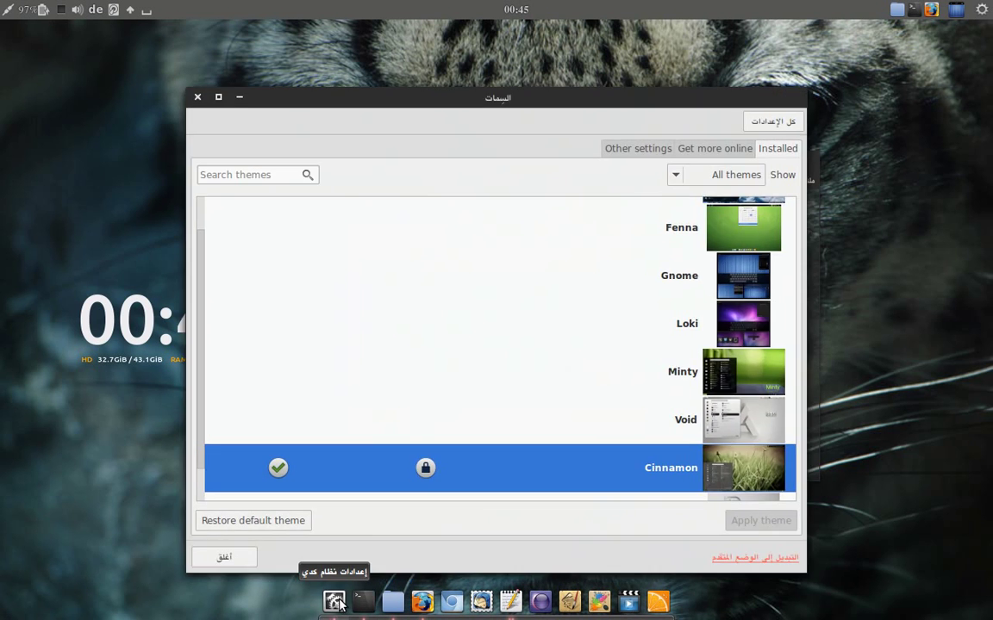
left_click(782, 122)
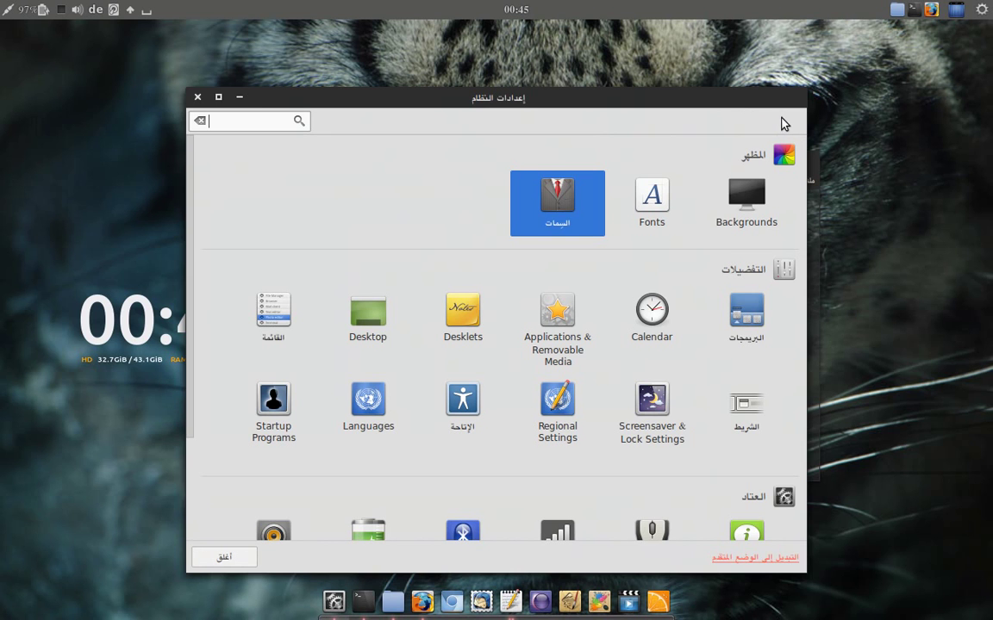
left_click(582, 217)
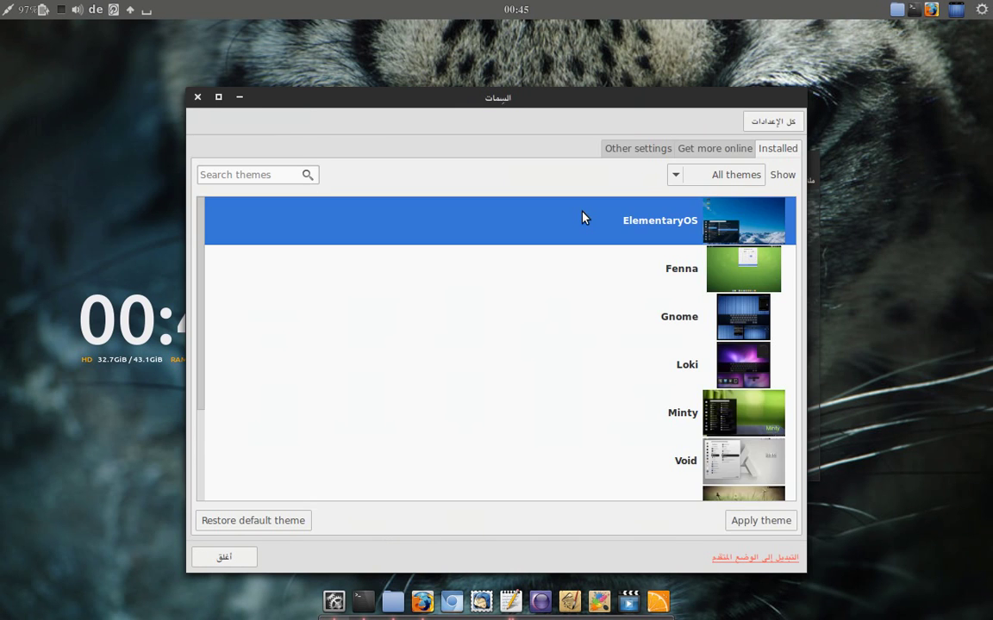
scroll(496, 270, "down", 1)
scroll(509, 315, "down", 2)
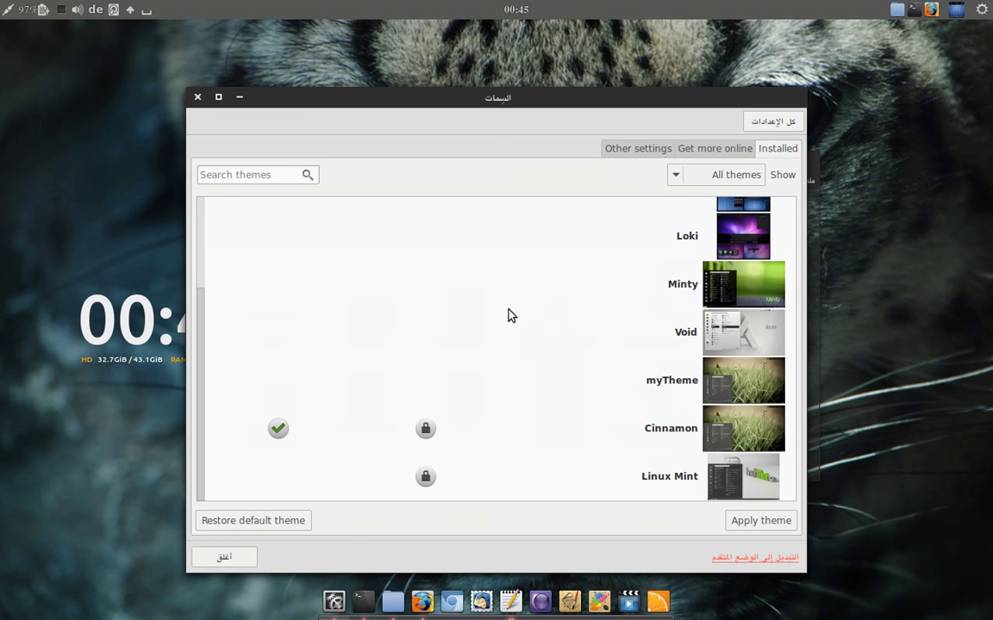
left_click(741, 377)
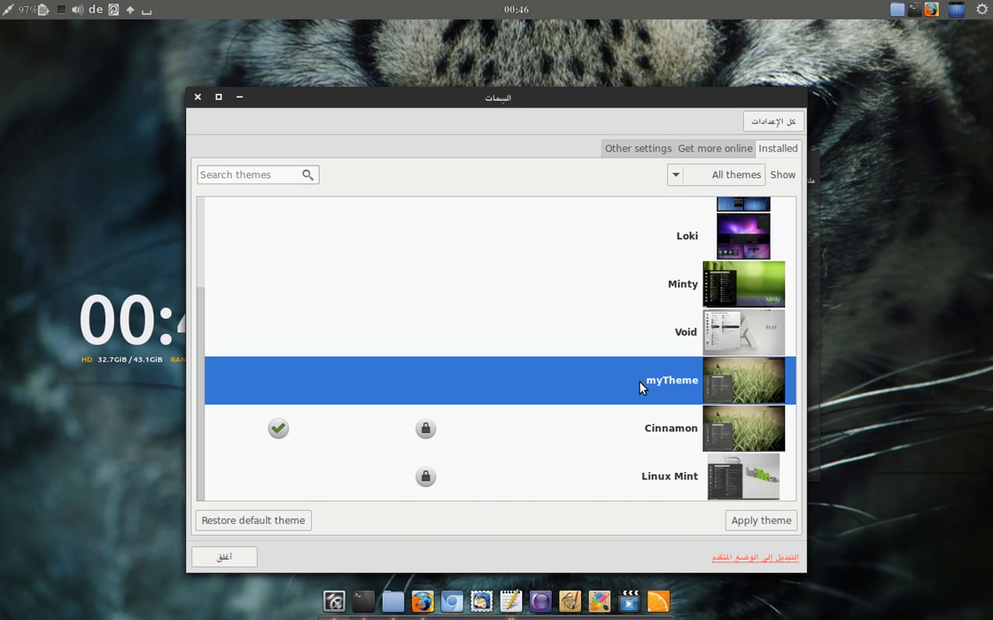
left_click(774, 526)
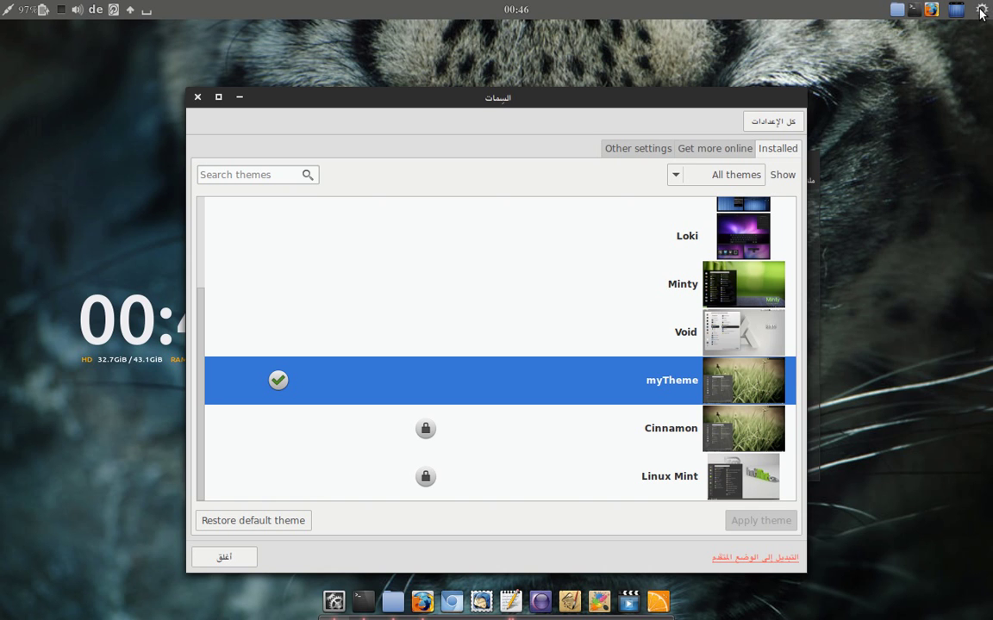
Step: Select the Fenna theme in the list of installed themes and apply it
left_click(892, 10)
left_click(893, 9)
scroll(651, 330, "up", 3)
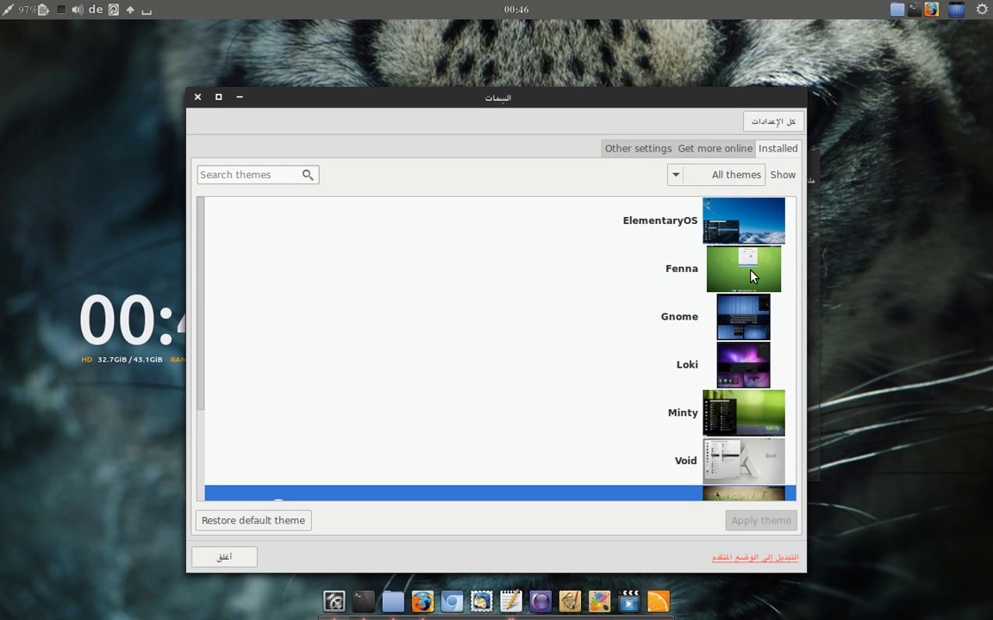
left_click(752, 277)
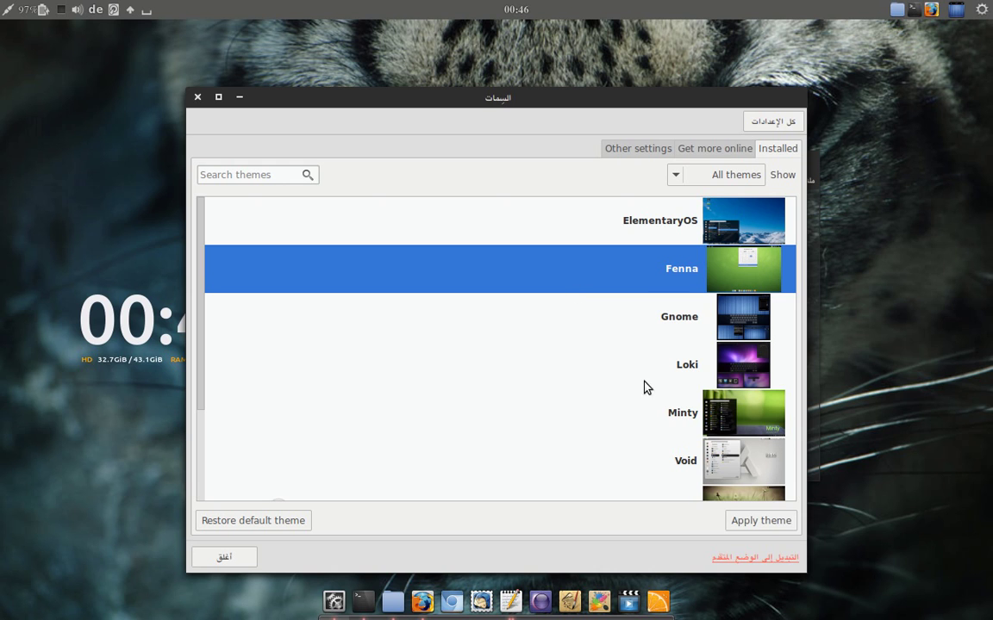
left_click(759, 523)
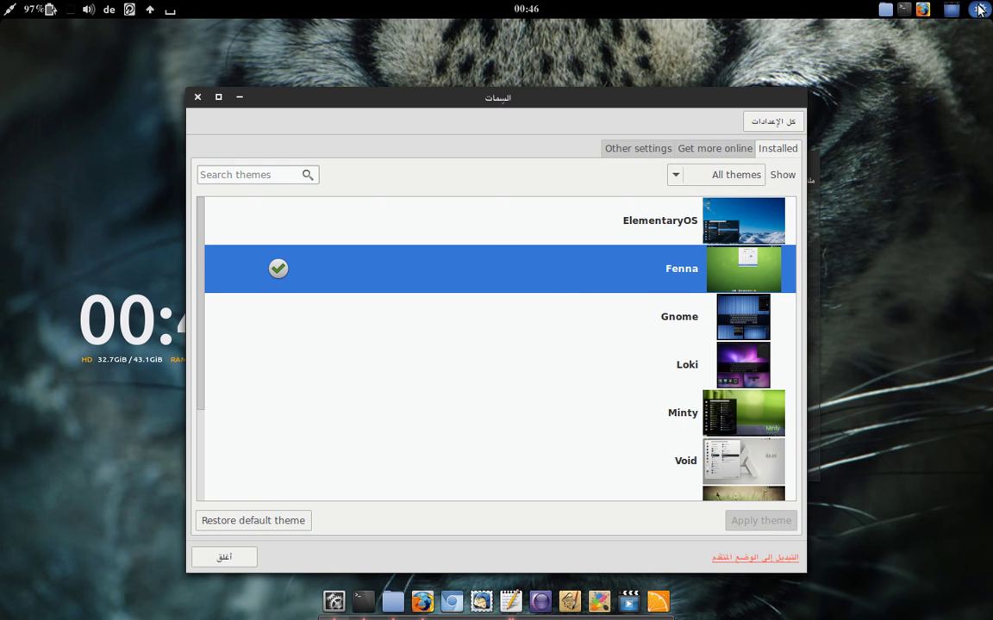
Step: Check the look of the applications menu under Fenna, and close the Themes window
left_click(981, 10)
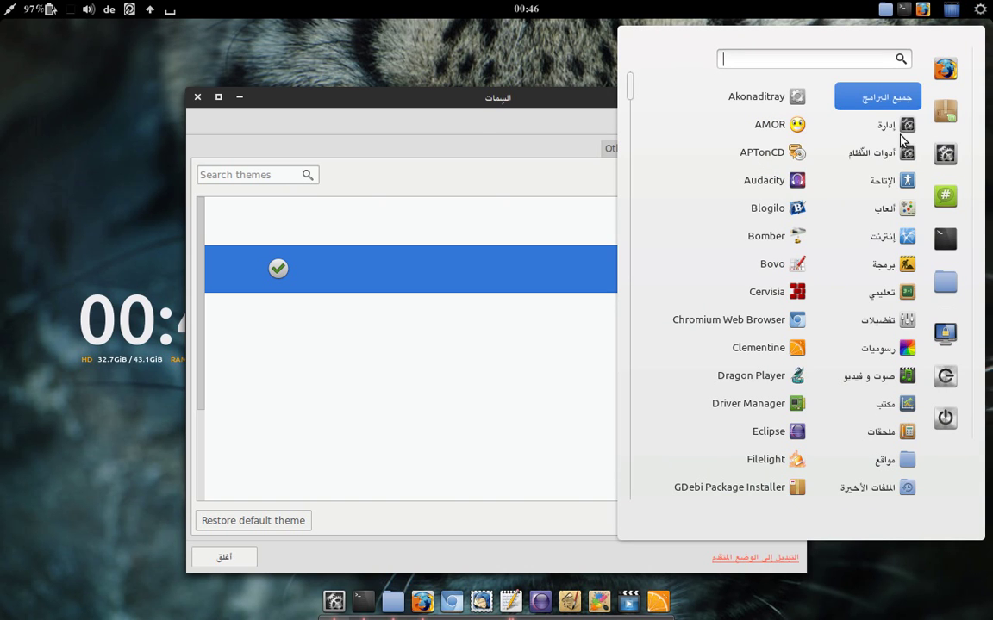
left_click(473, 111)
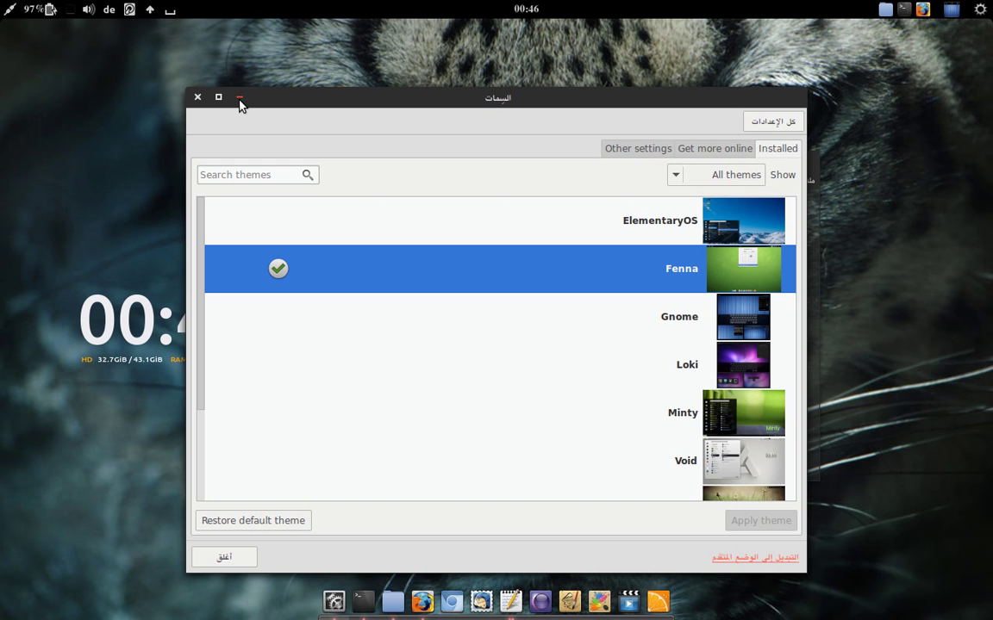
left_click_drag(256, 98, 258, 83)
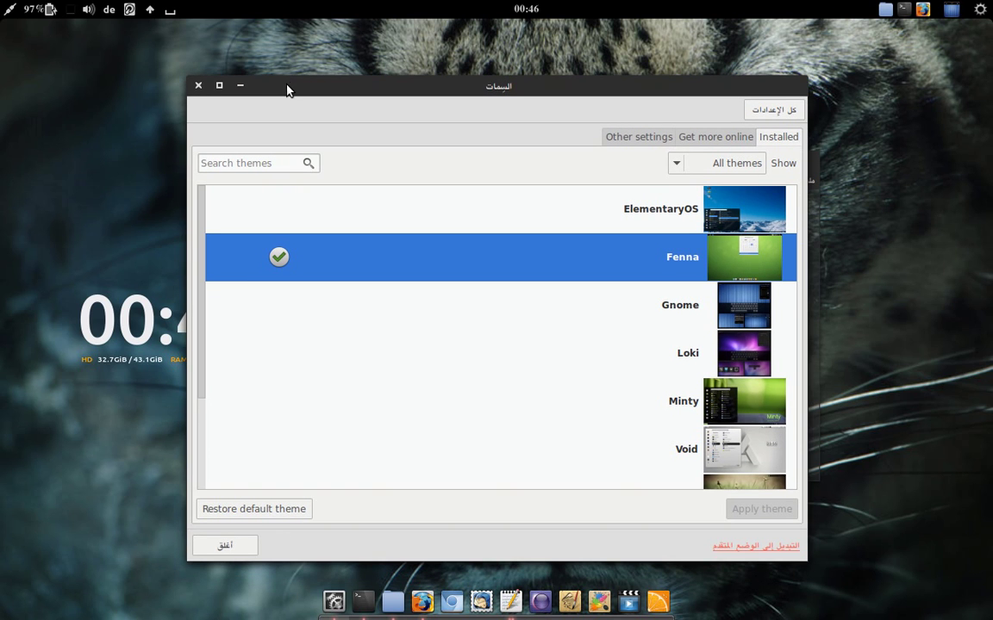
left_click(197, 86)
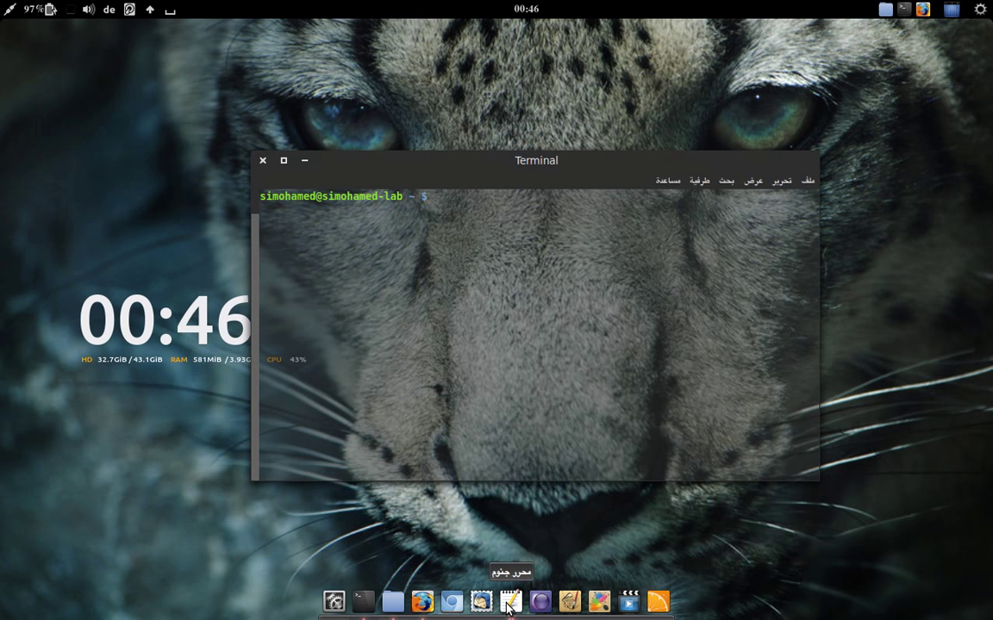
Step: Return to the myTheme/cinnamon folder and look over cinnamon.css and close.svg, and select thumbnail-generic.png and thumbnail.png
left_click(392, 601)
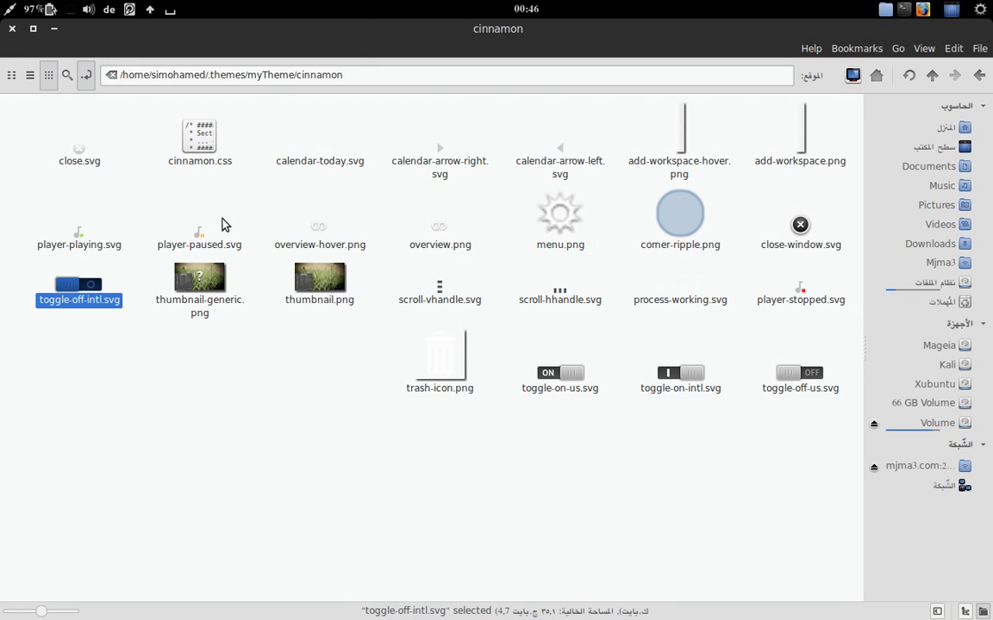
left_click(191, 162)
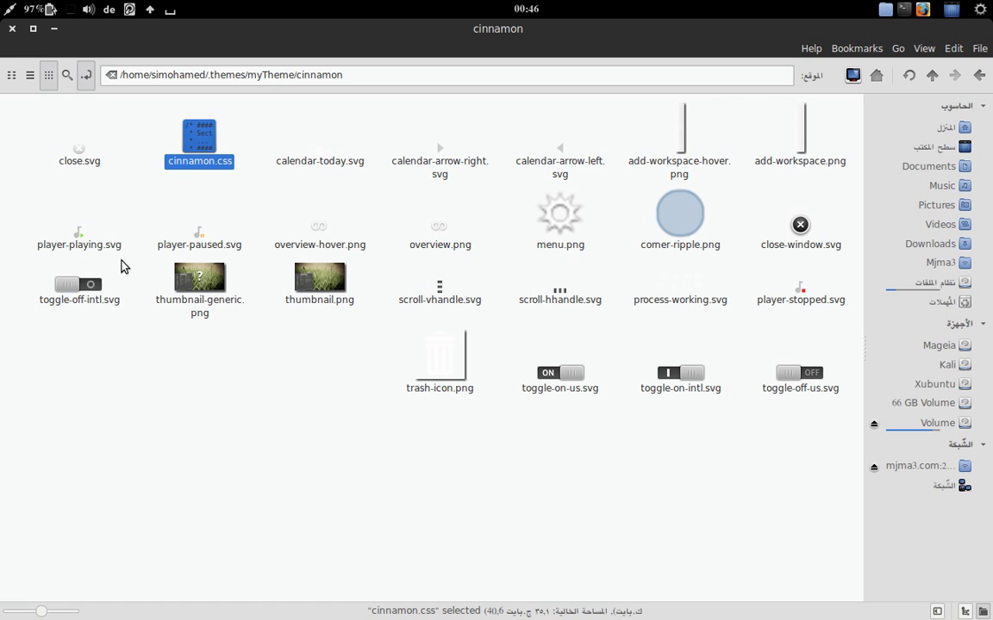
left_click_drag(105, 174, 24, 161)
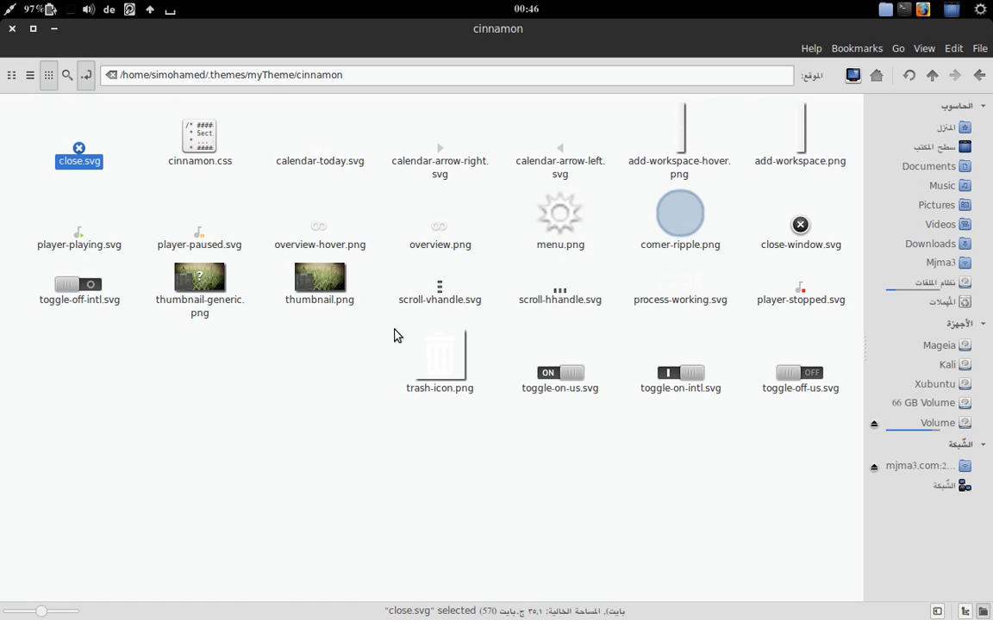
left_click_drag(343, 341, 153, 284)
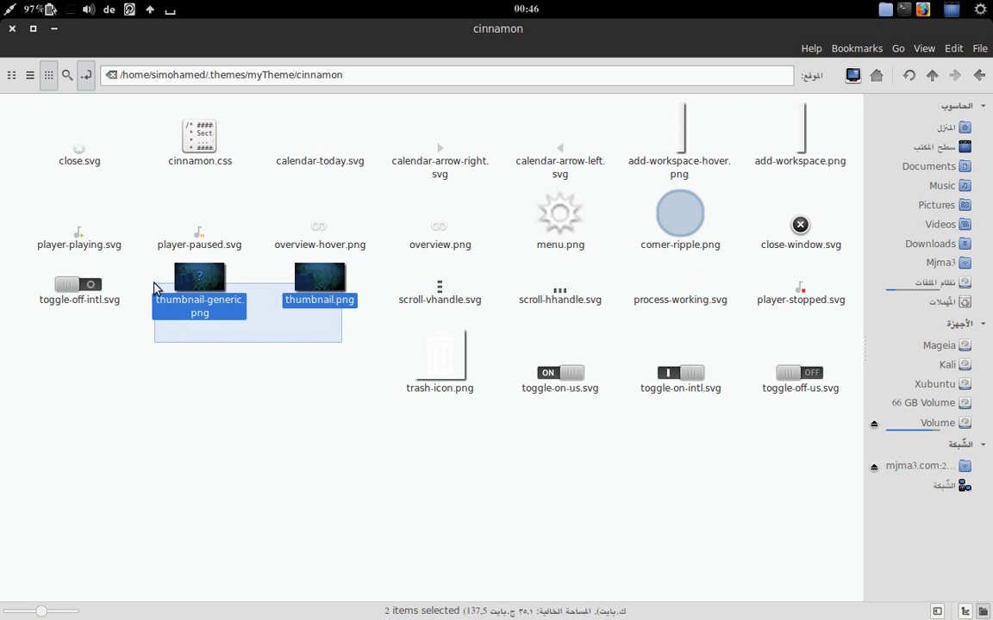
Step: Reopen the Themes page from the system settings to view the theme previews, and minimise it and the file manager
mouse_move(334, 607)
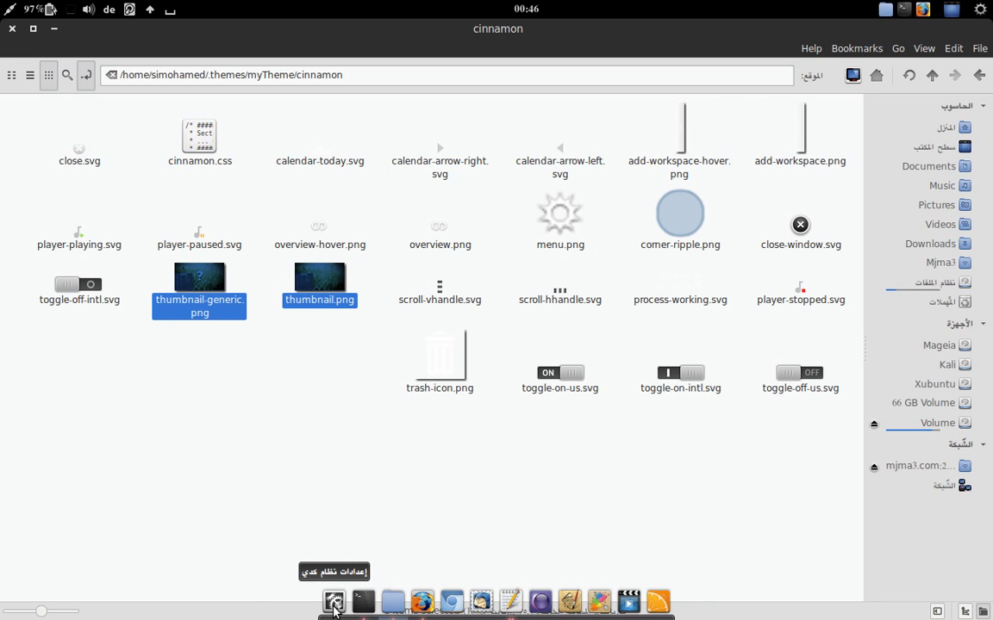
left_click(334, 608)
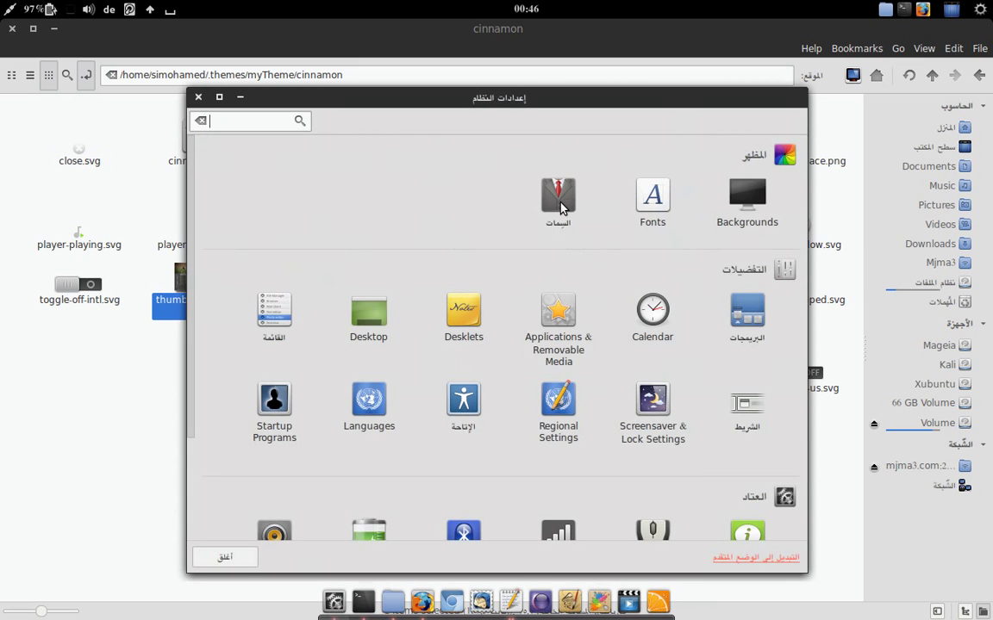
left_click(558, 202)
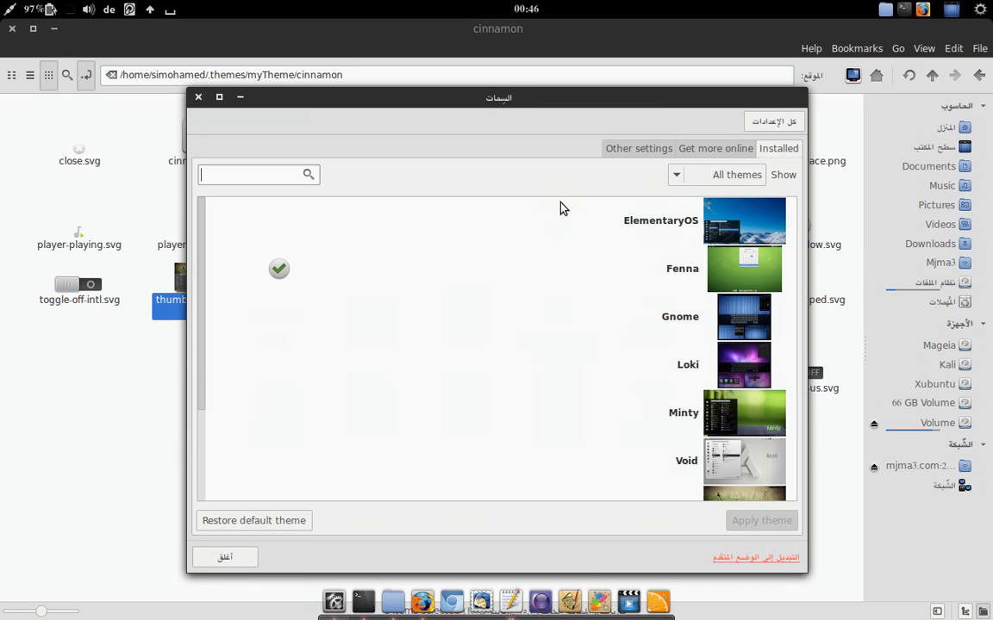
left_click(239, 96)
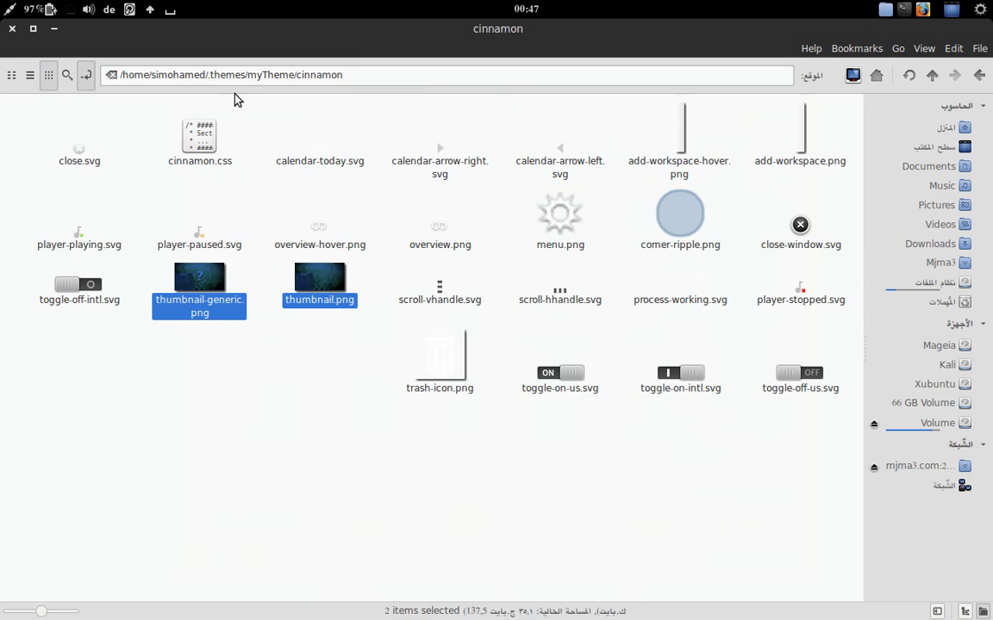
left_click(55, 31)
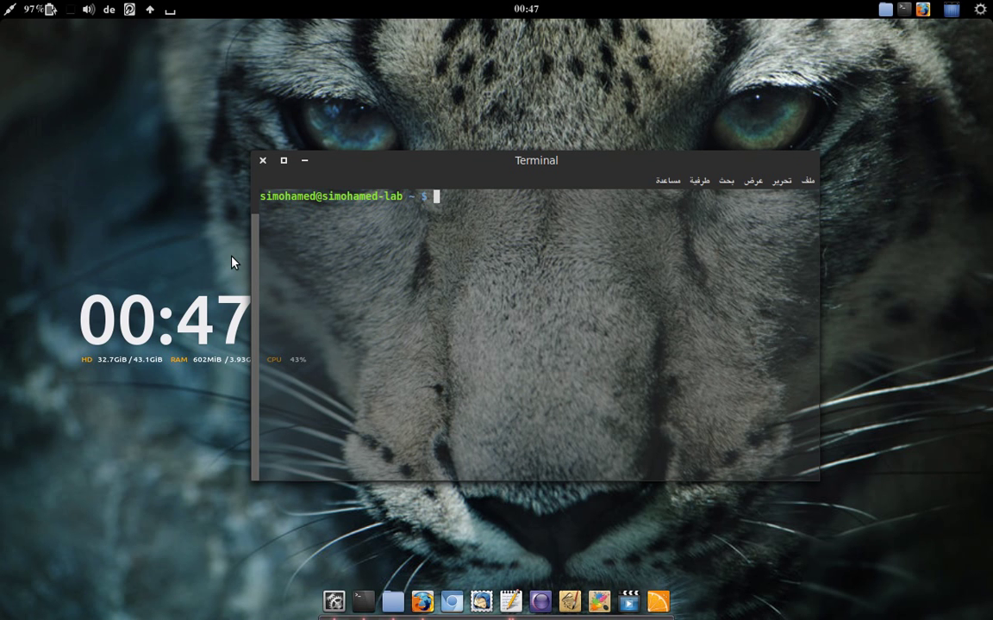